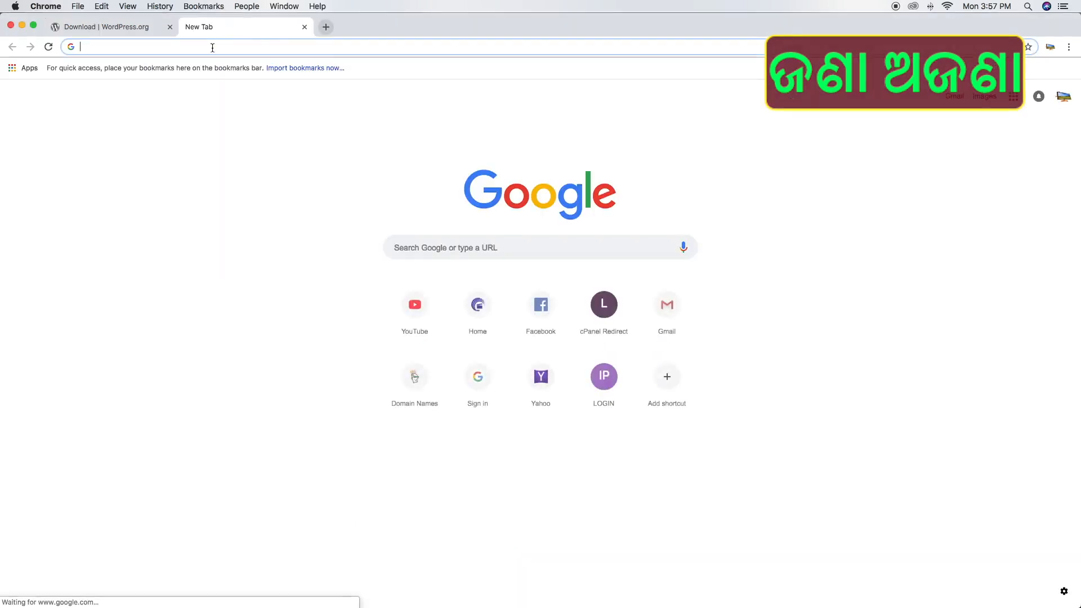
# Search the web for xampp and open the Apache Friends 'Download XAMPP' result
pyautogui.write('xampp')
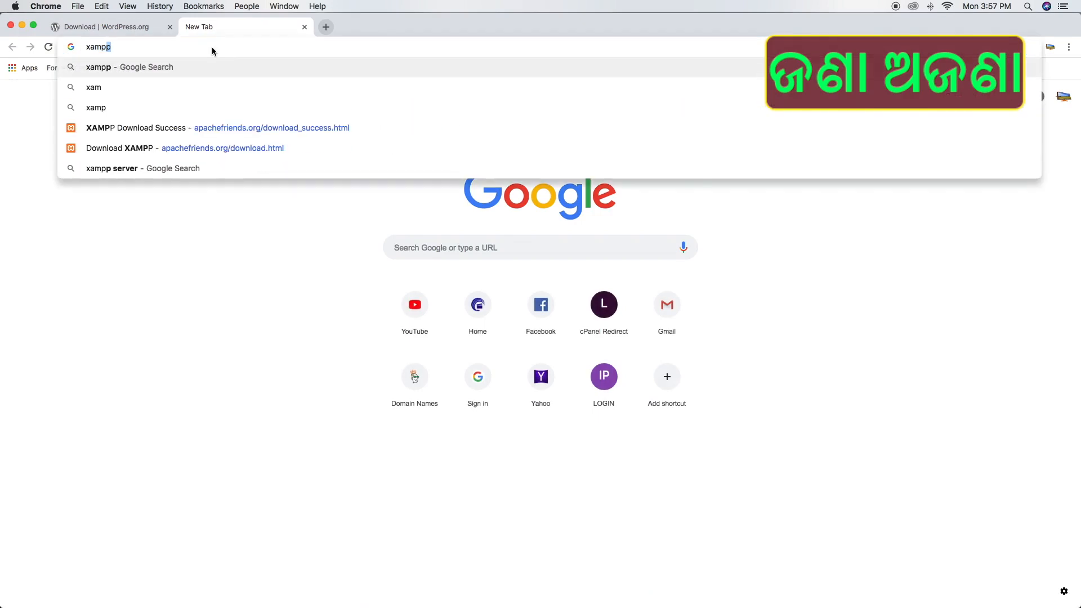
pyautogui.press('Return')
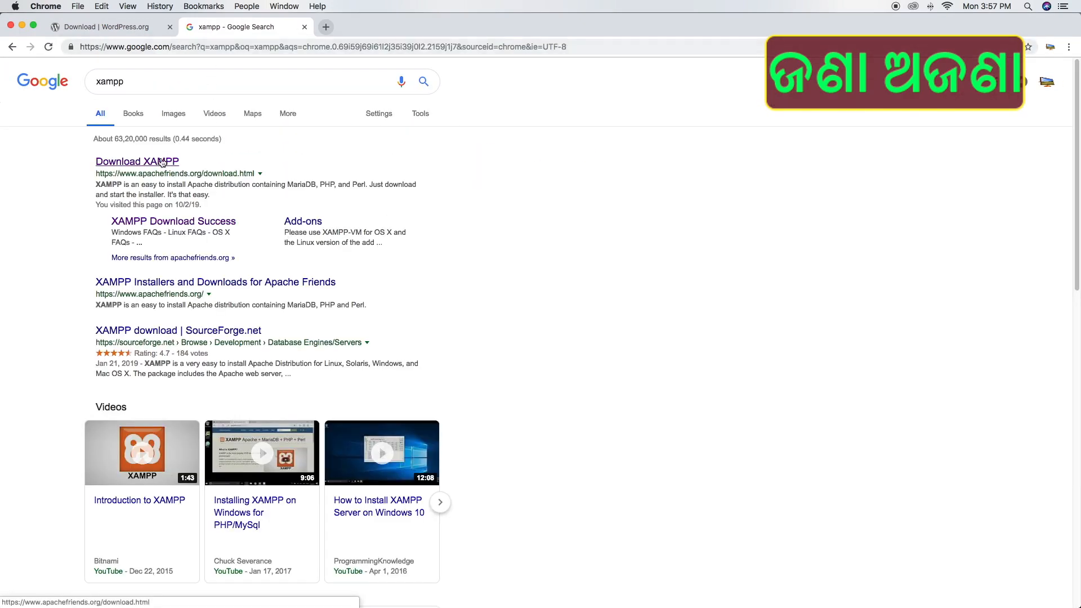
pyautogui.click(153, 163)
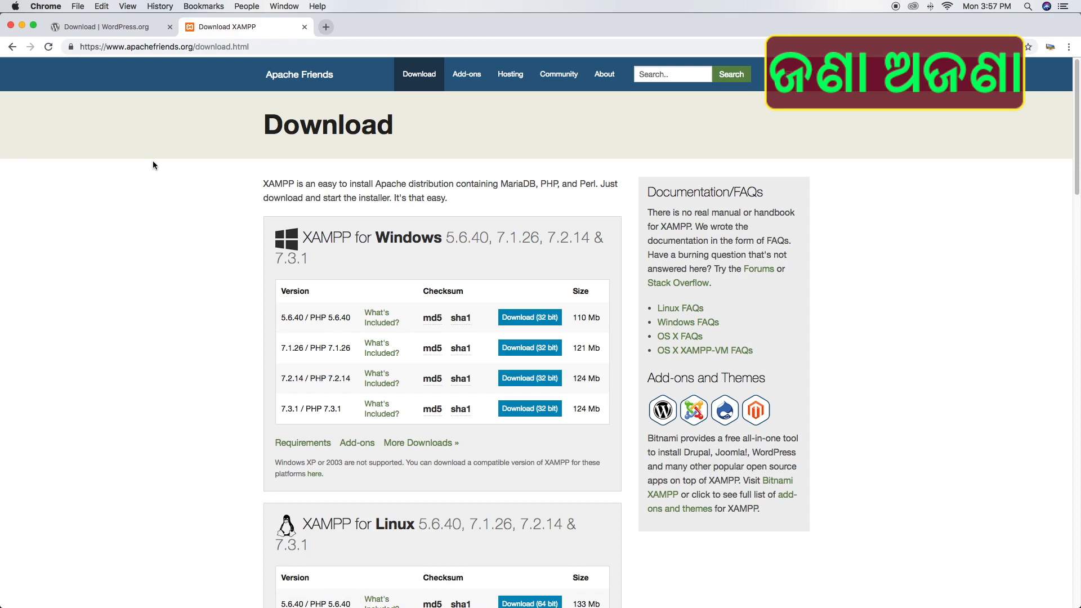
# Scroll the download page down to the XAMPP for OS X / XAMPP-VM installers table
pyautogui.scroll(-1, 326, 253)
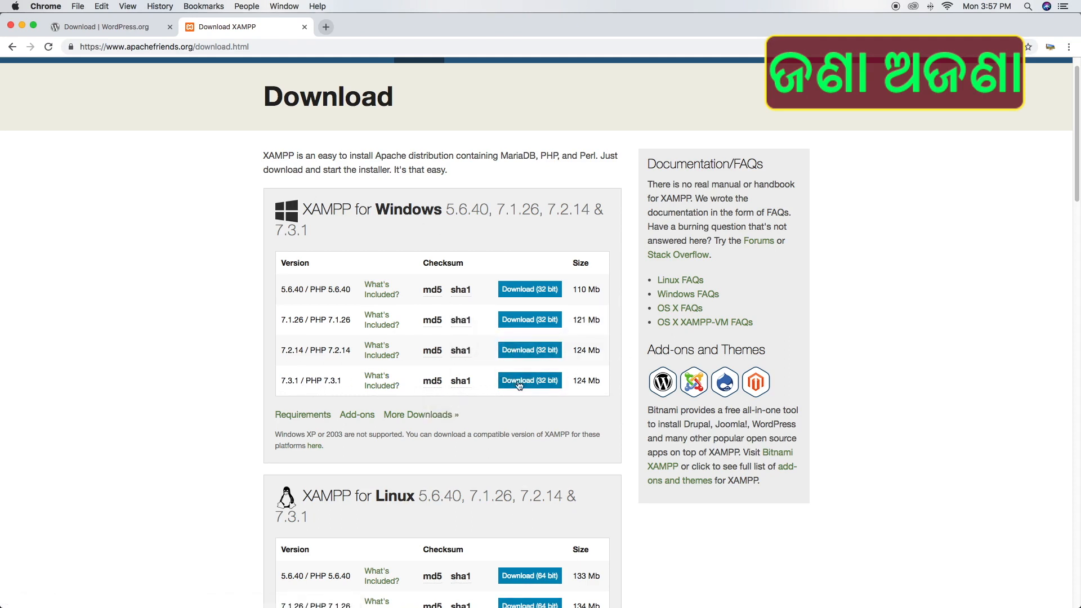
pyautogui.scroll(-6, 481, 377)
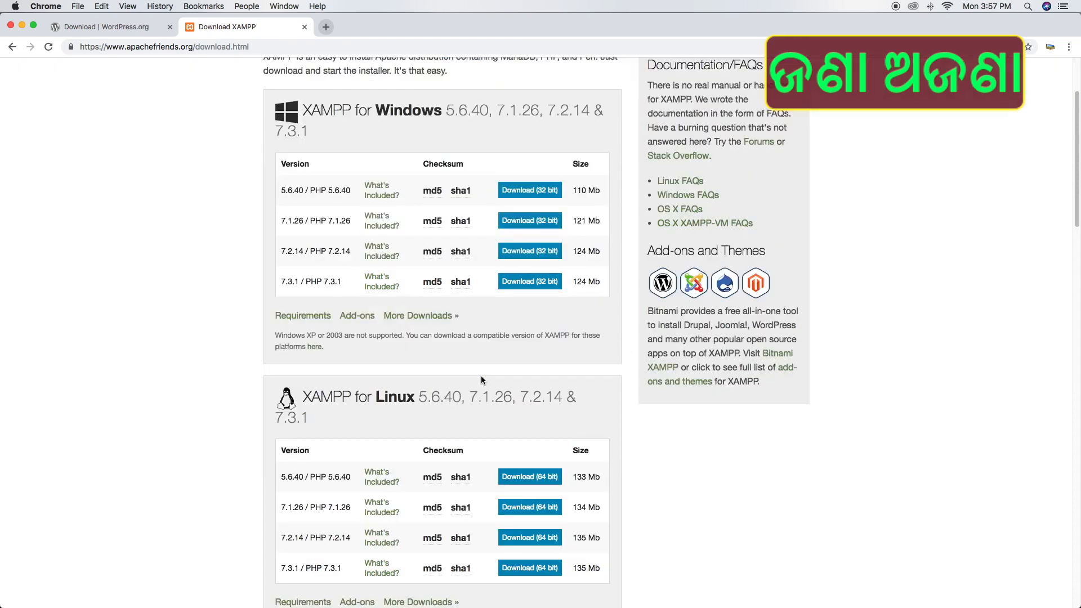
pyautogui.scroll(-4, 392, 423)
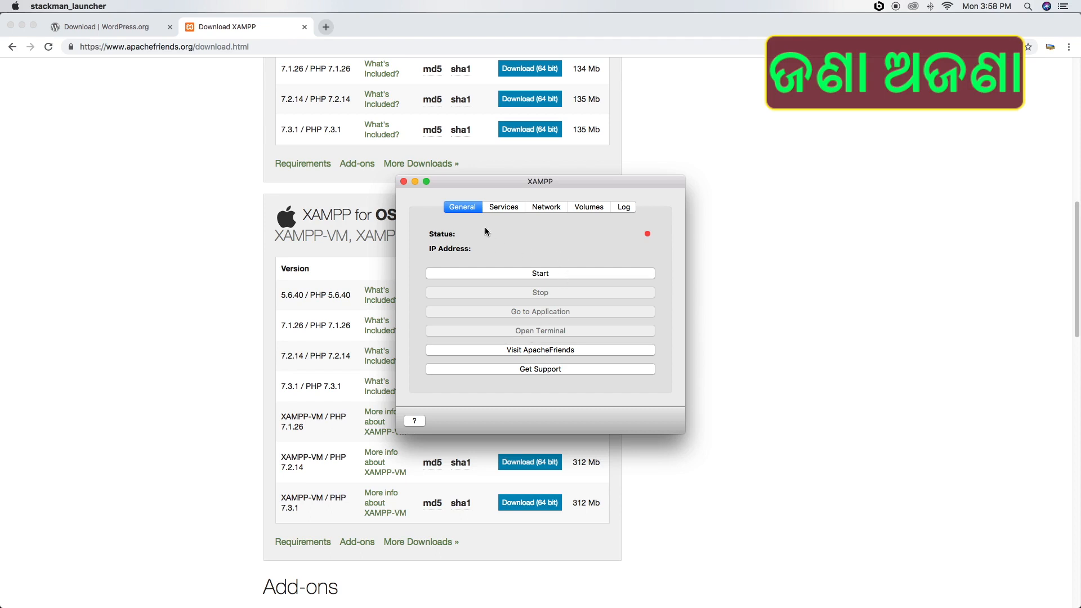
# Start the XAMPP stack and then start its ProFTPD service
pyautogui.click(540, 273)
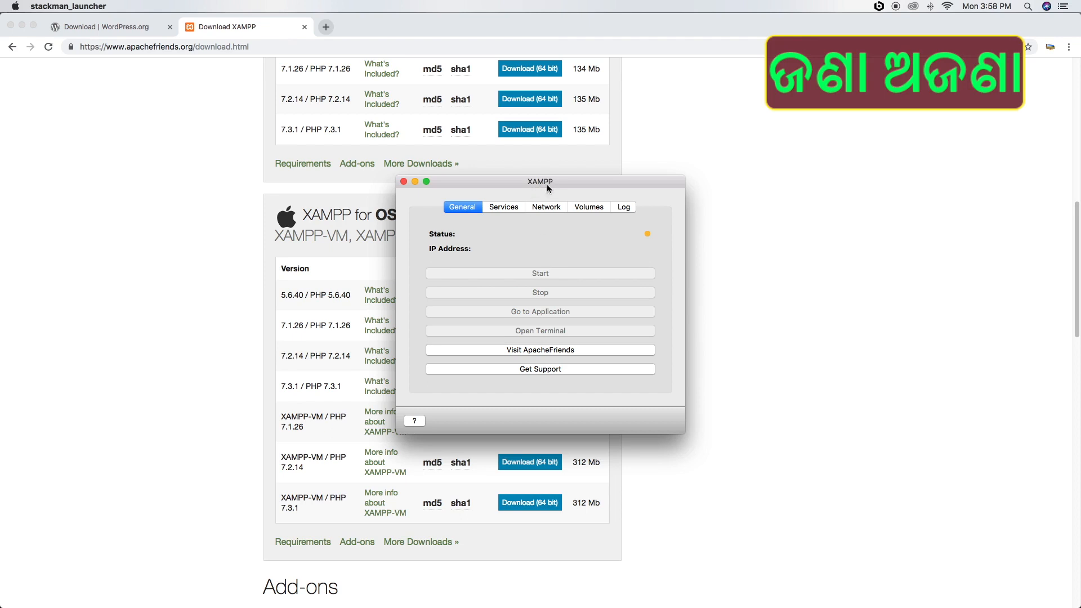
pyautogui.click(504, 208)
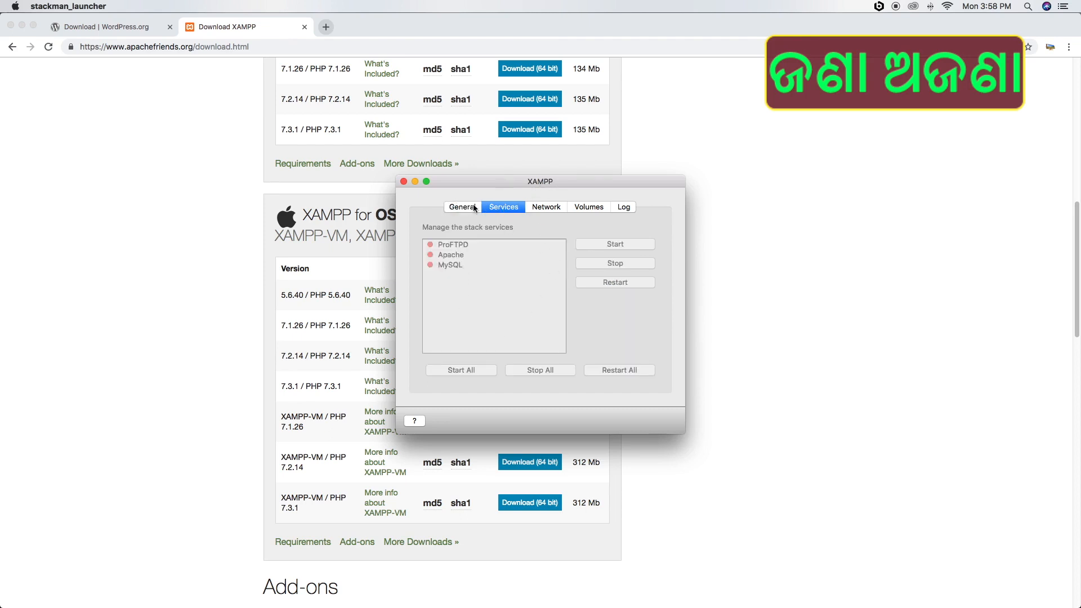
pyautogui.click(518, 208)
pyautogui.click(551, 289)
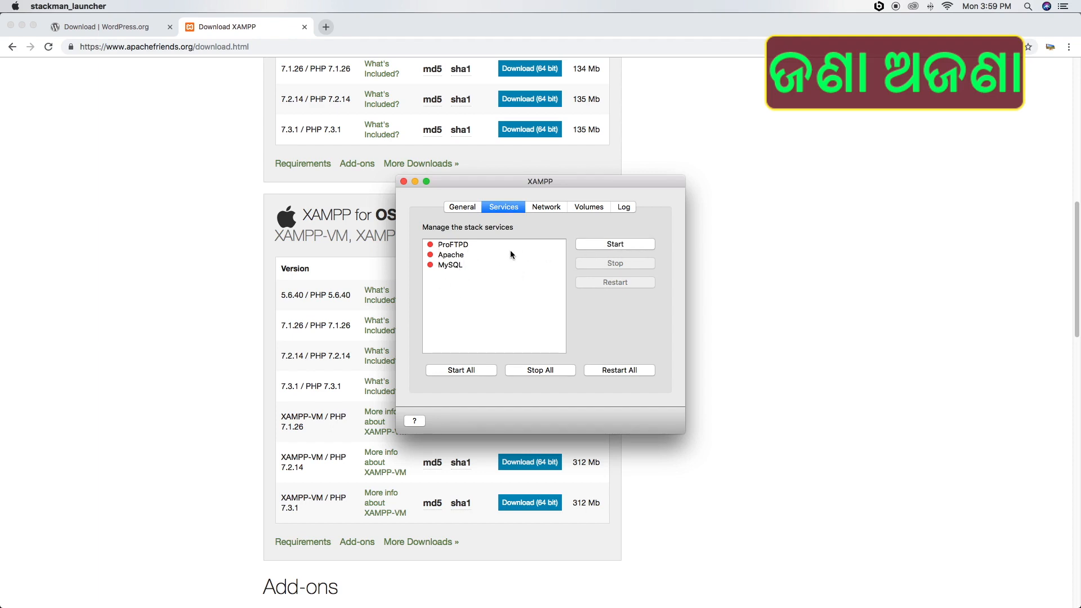
pyautogui.click(616, 244)
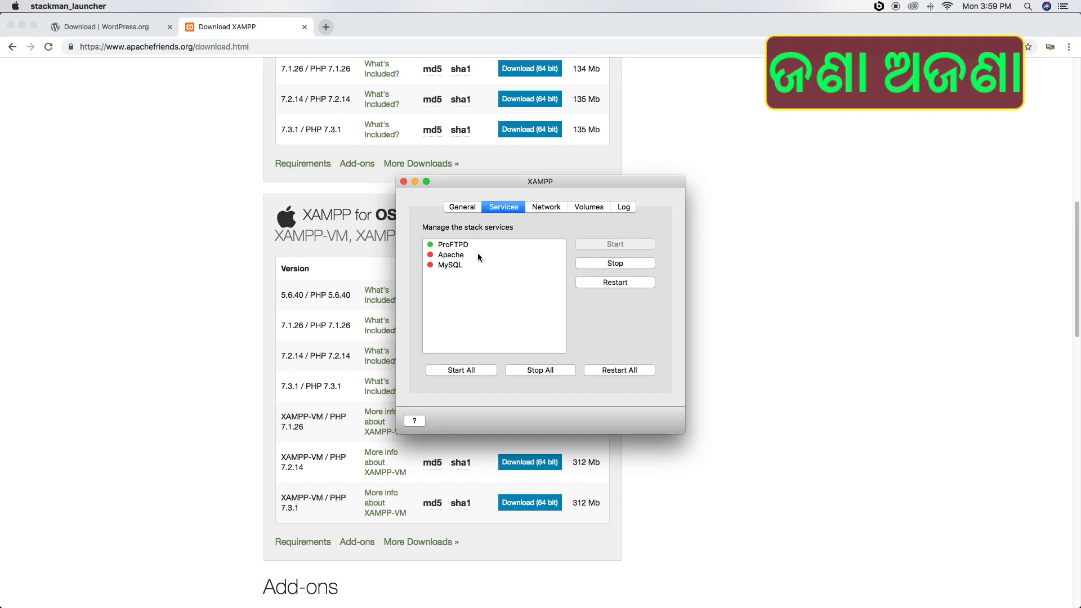
# Enable the localhost:8080 to port 80 forwarding rule, then mount /opt/lampp and explore it in Finder
pyautogui.click(550, 207)
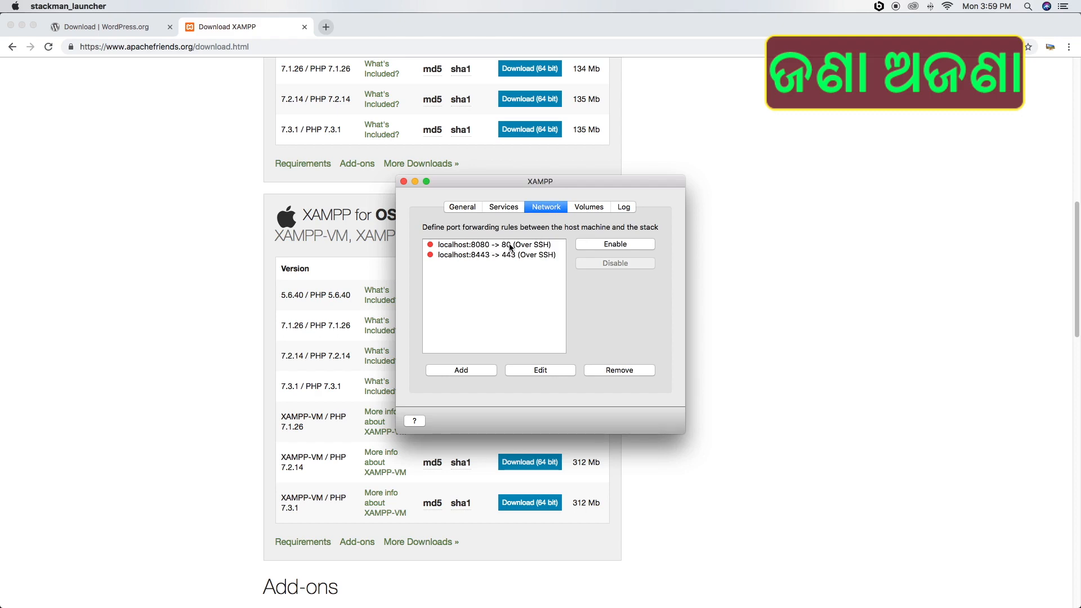
pyautogui.click(616, 245)
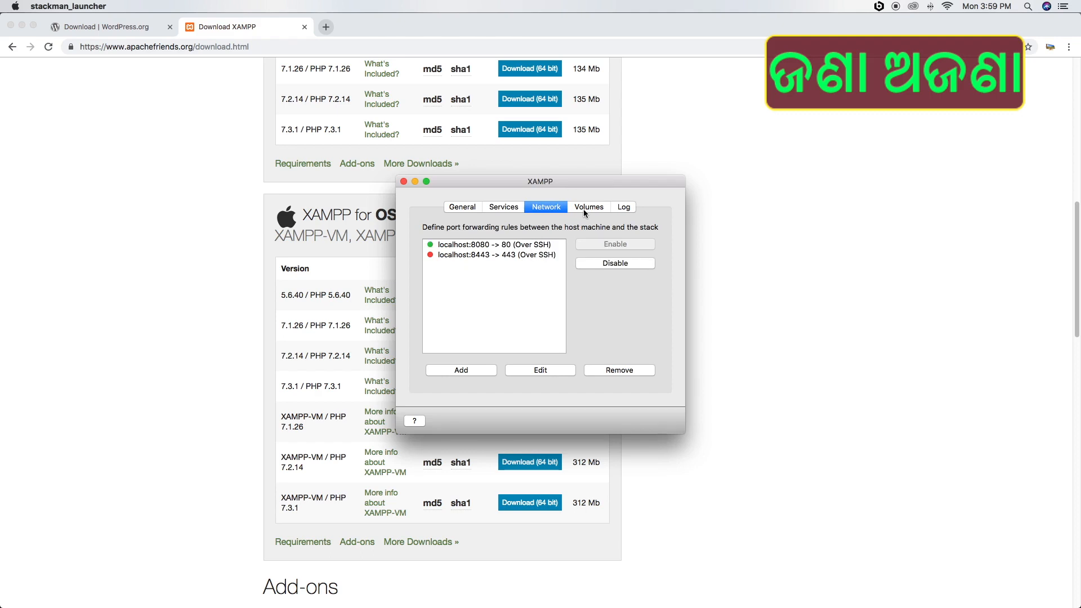
pyautogui.click(585, 211)
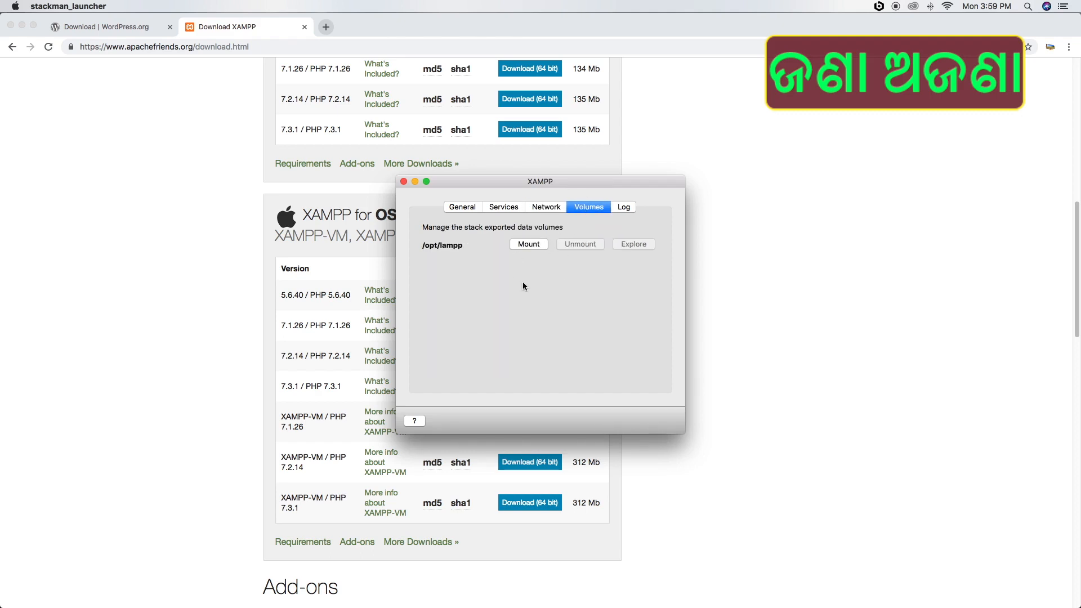
pyautogui.click(531, 245)
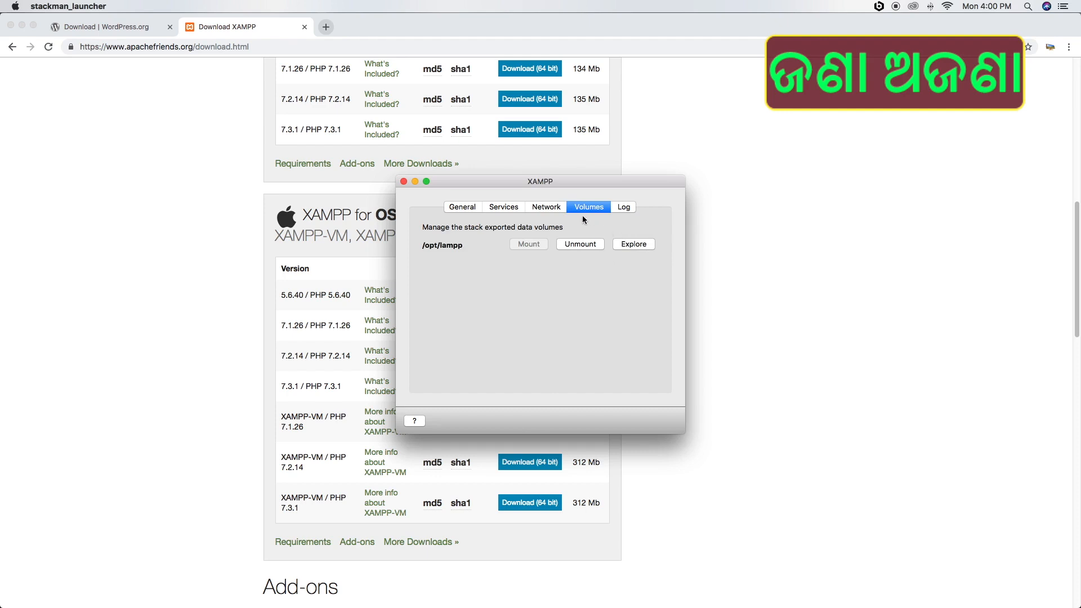
pyautogui.click(634, 244)
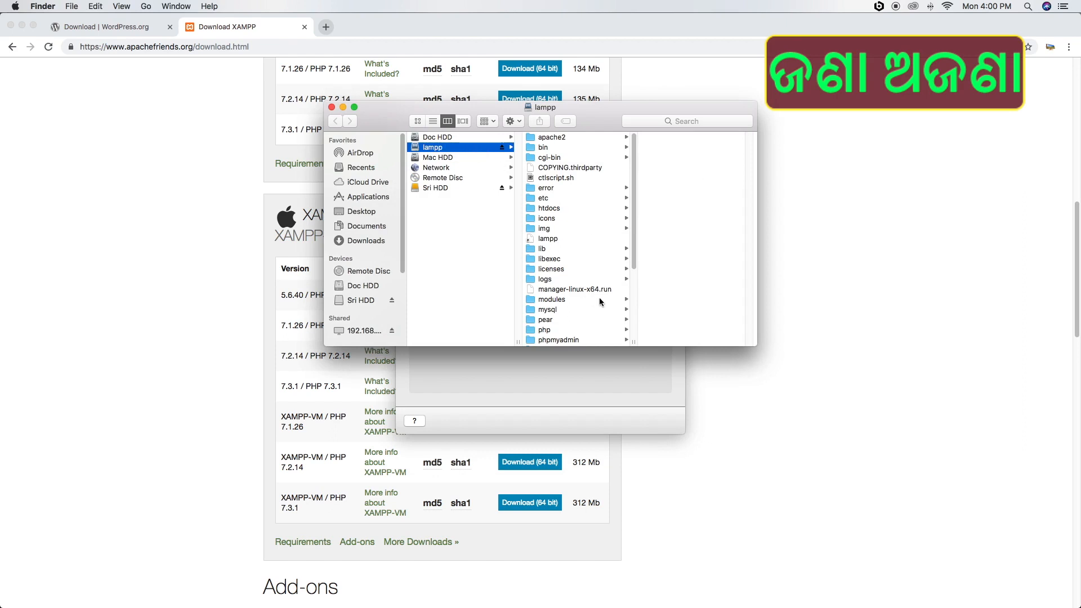
# Open the htdocs folder in Finder, then go back to the WordPress.org download tab in Chrome
pyautogui.click(562, 207)
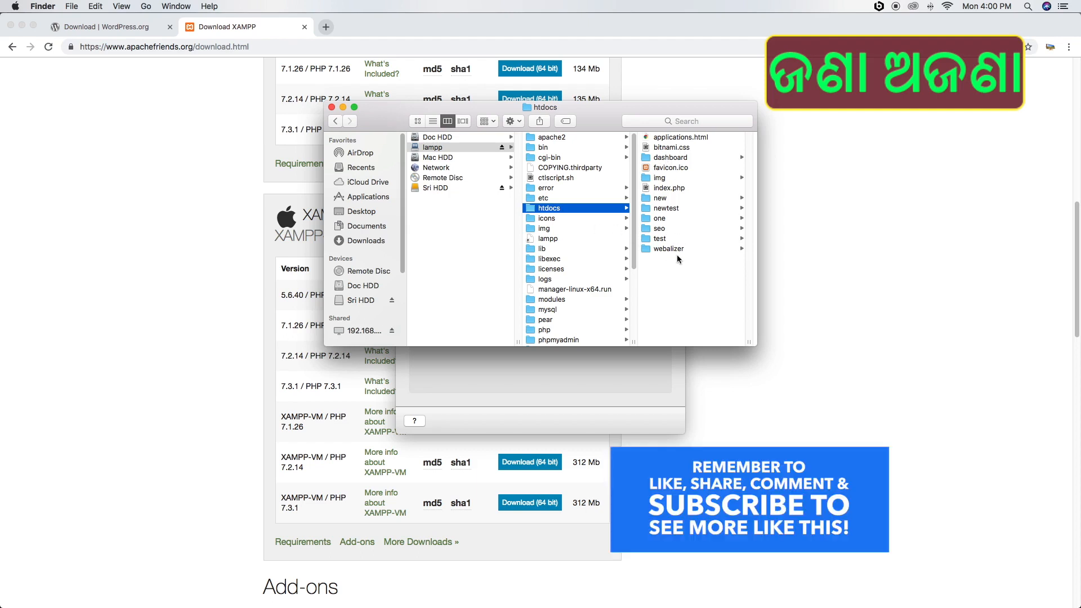
pyautogui.click(106, 26)
pyautogui.scroll(-1, 476, 309)
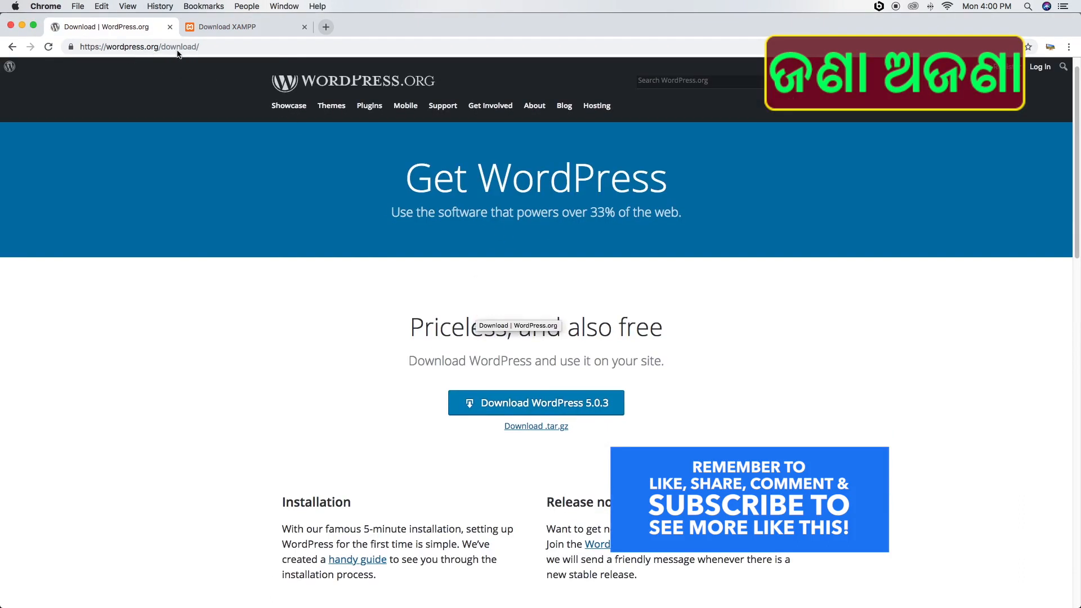
# Download the WordPress 5.0.3 zip and show it in Finder's Downloads folder
pyautogui.scroll(-3, 565, 395)
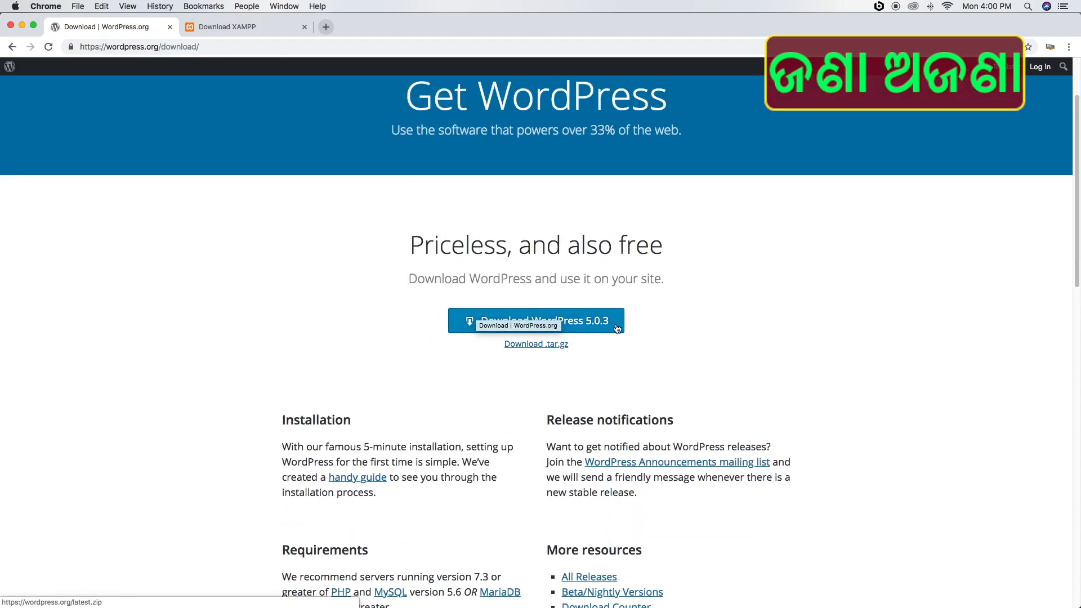
pyautogui.click(586, 325)
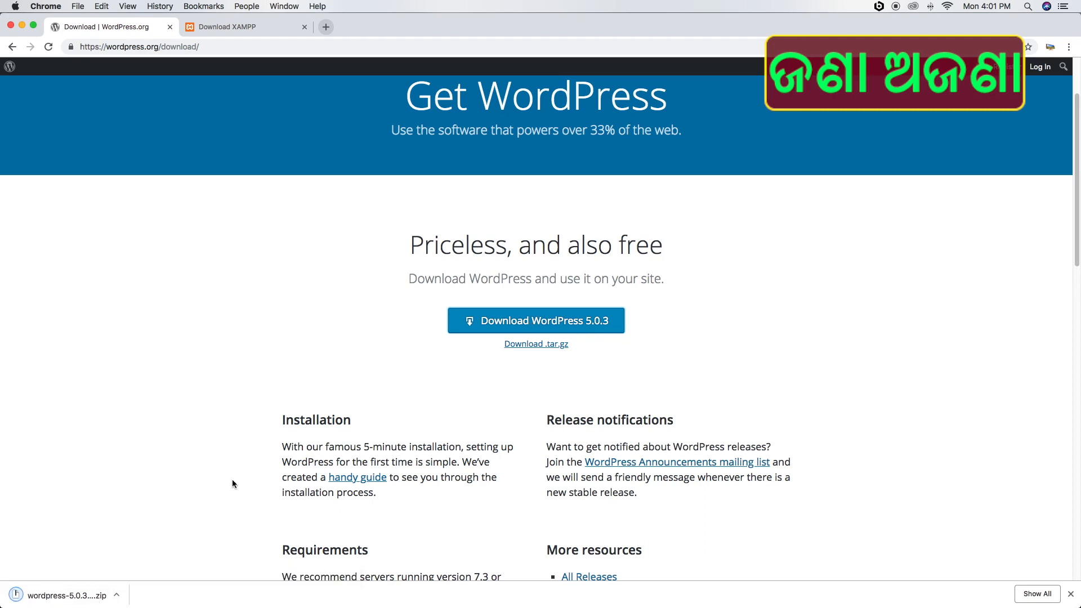
pyautogui.click(117, 595)
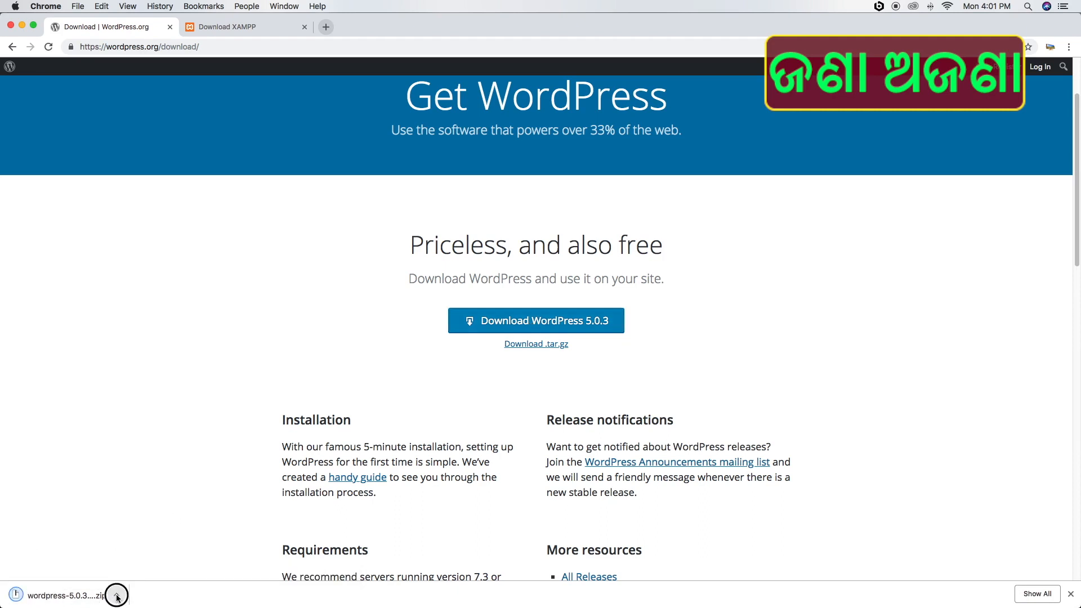
pyautogui.click(149, 580)
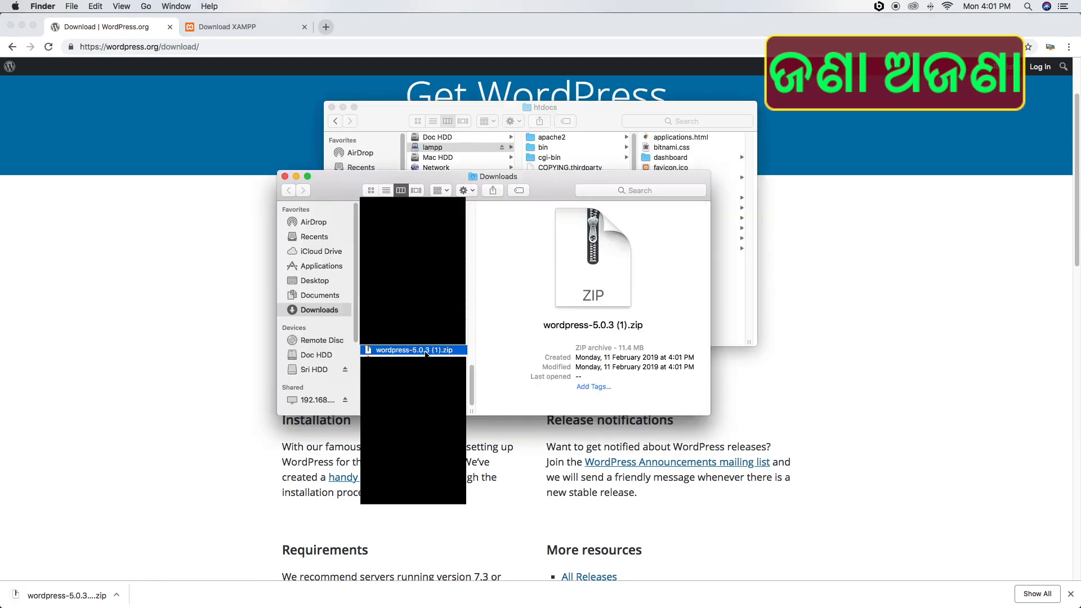
# Extract the WordPress zip, copy the wordpress 4 folder into htdocs, and open the copy
pyautogui.doubleClick(364, 350)
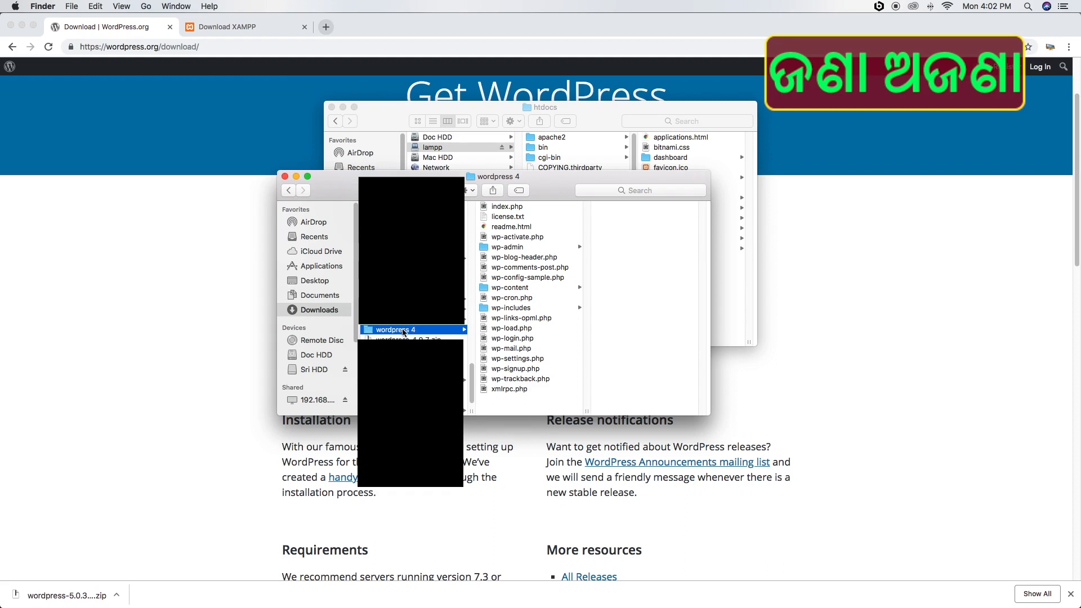
pyautogui.rightClick(376, 332)
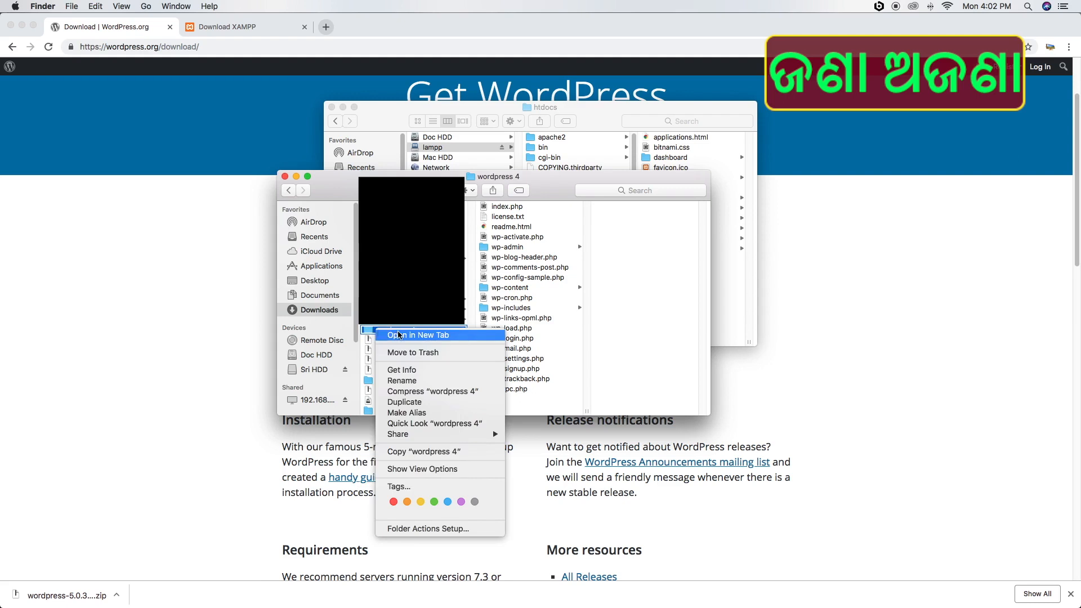
pyautogui.click(433, 452)
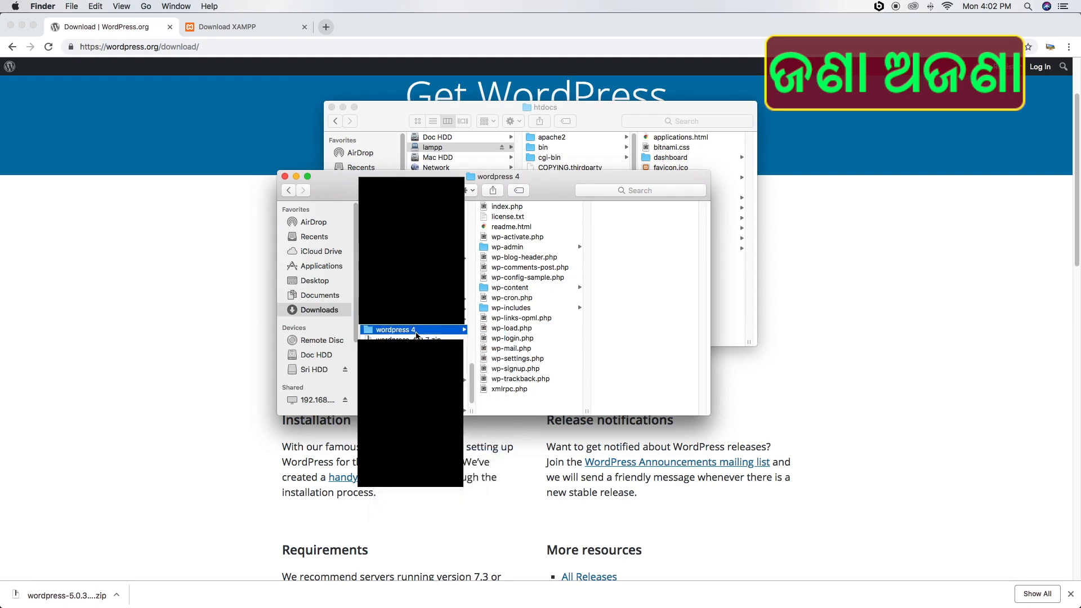
pyautogui.click(687, 102)
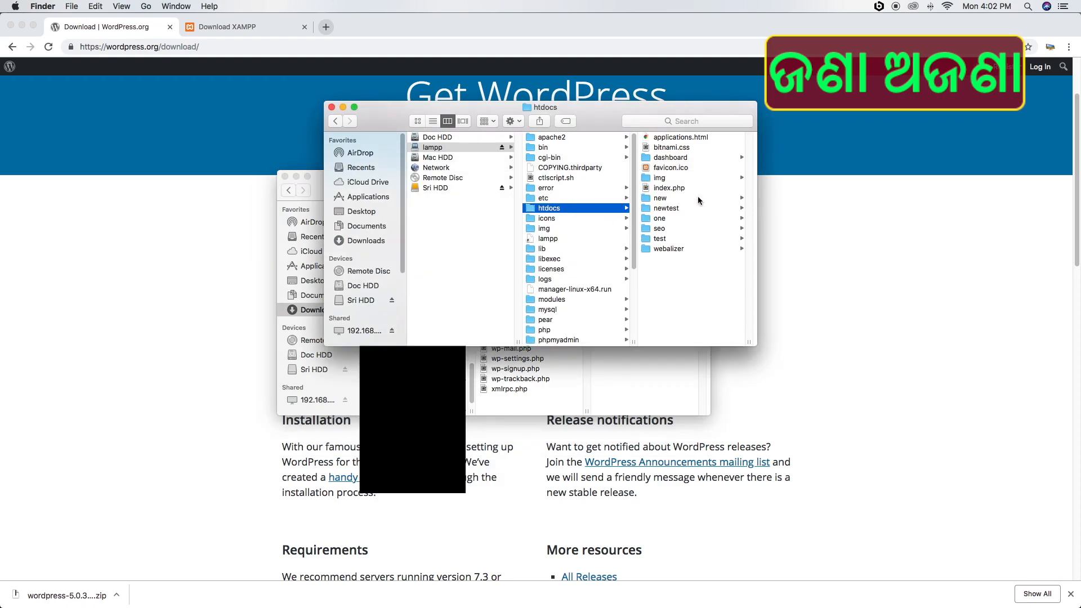
pyautogui.rightClick(678, 291)
pyautogui.click(713, 332)
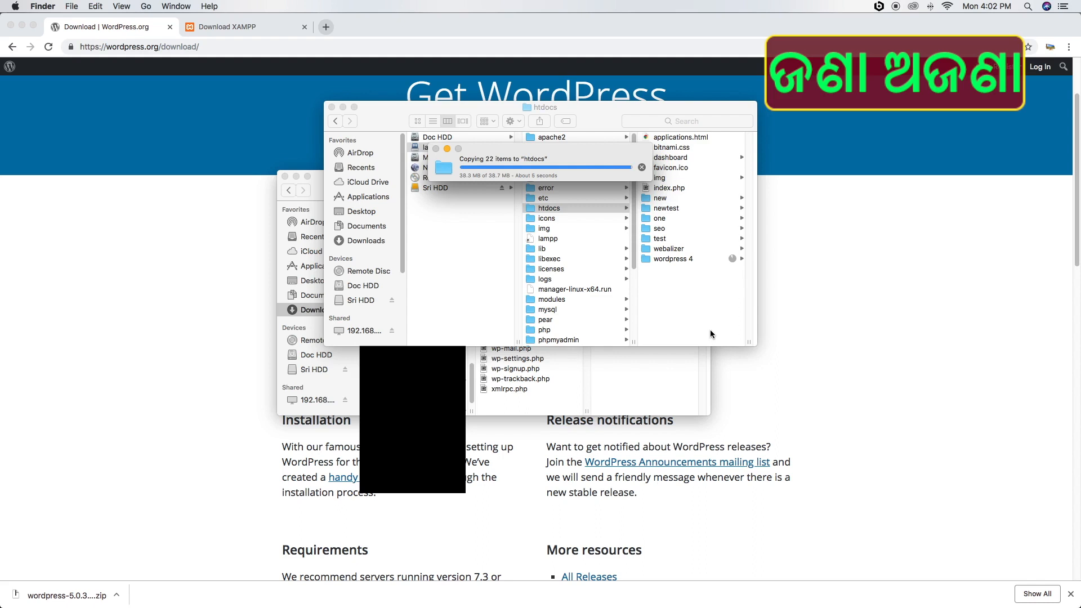
pyautogui.click(674, 260)
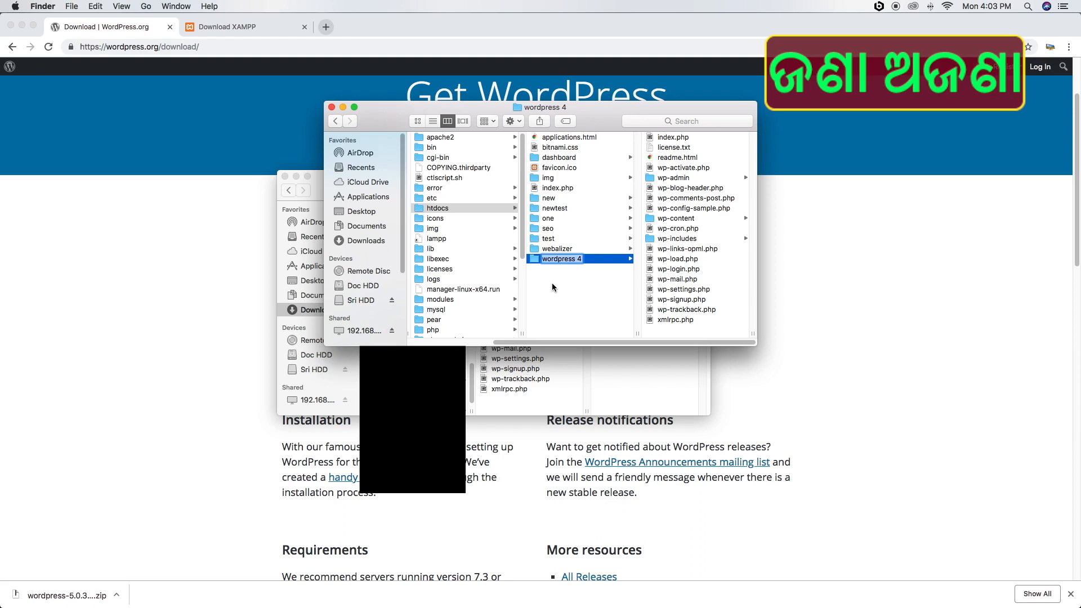
# Name the copied WordPress folder 'newtestwebsite' and view its contents
pyautogui.write('newtestwebsite')
pyautogui.press('Return')
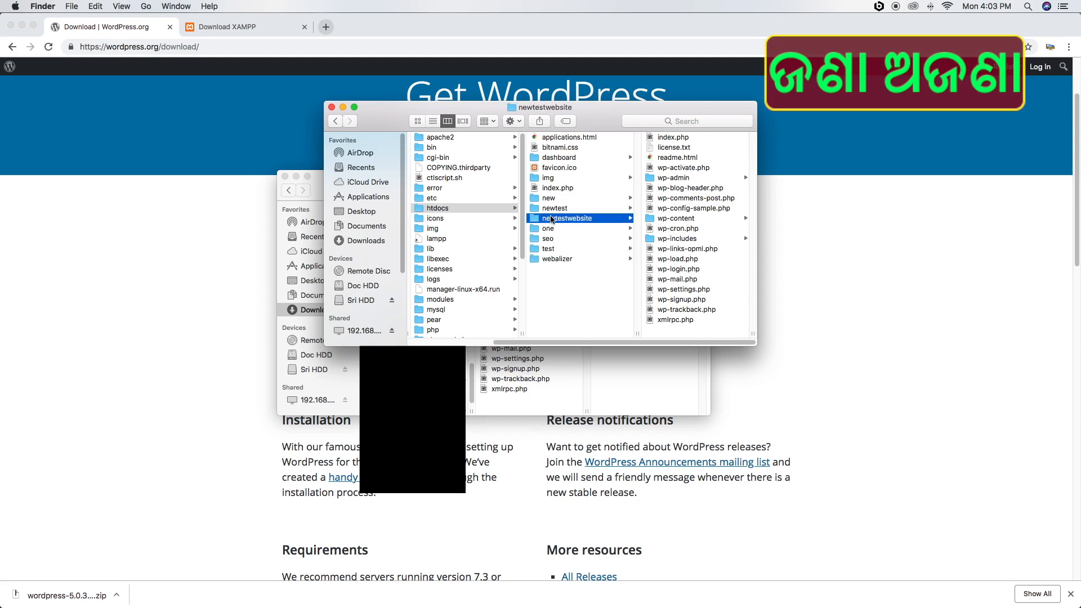
pyautogui.click(536, 220)
# Enter localhost:8080 in Chrome's address bar, dropping the autocompleted /seo, and bring XAMPP forward
pyautogui.click(230, 47)
pyautogui.write('local')
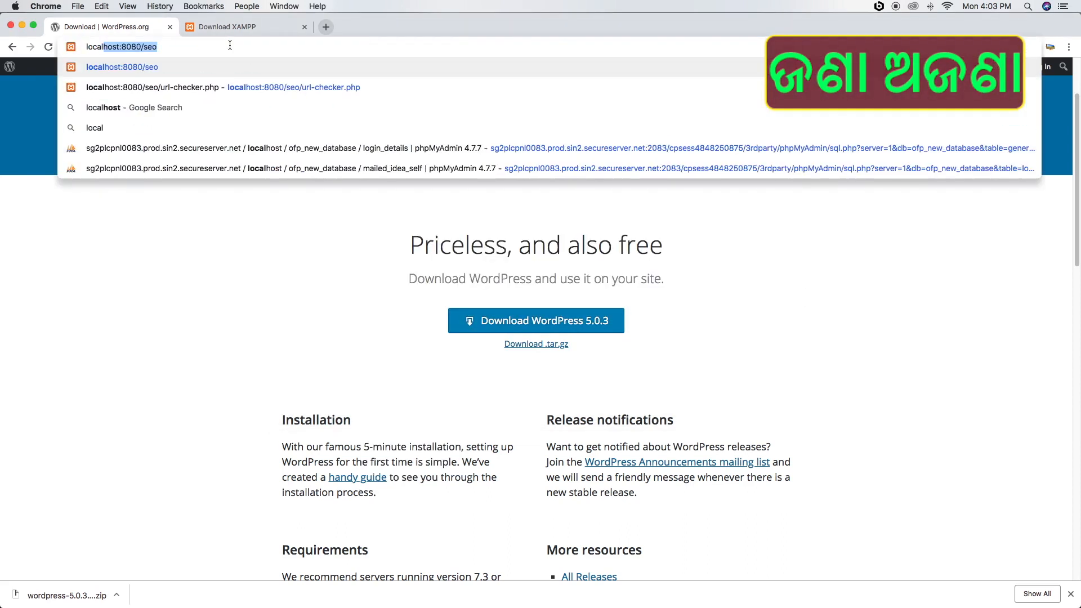
pyautogui.write('host')
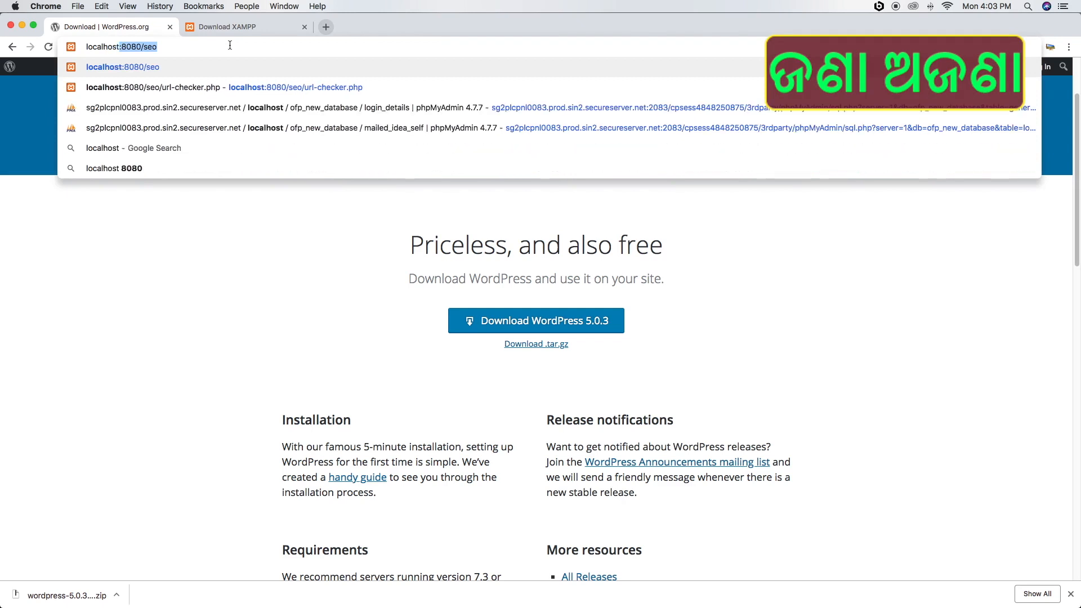
pyautogui.write(':8080')
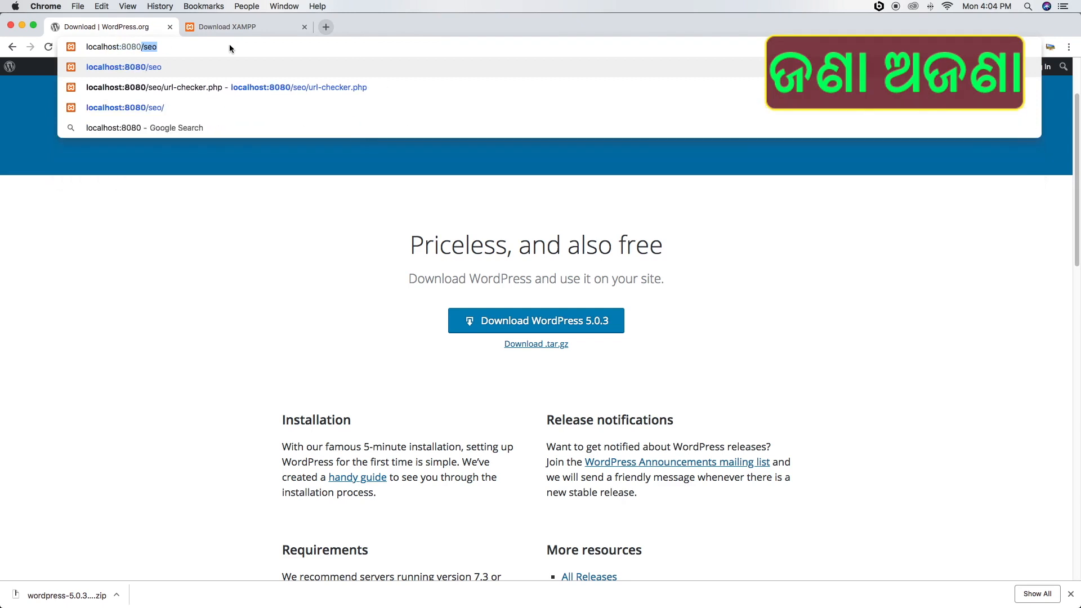
pyautogui.press('BackSpace')
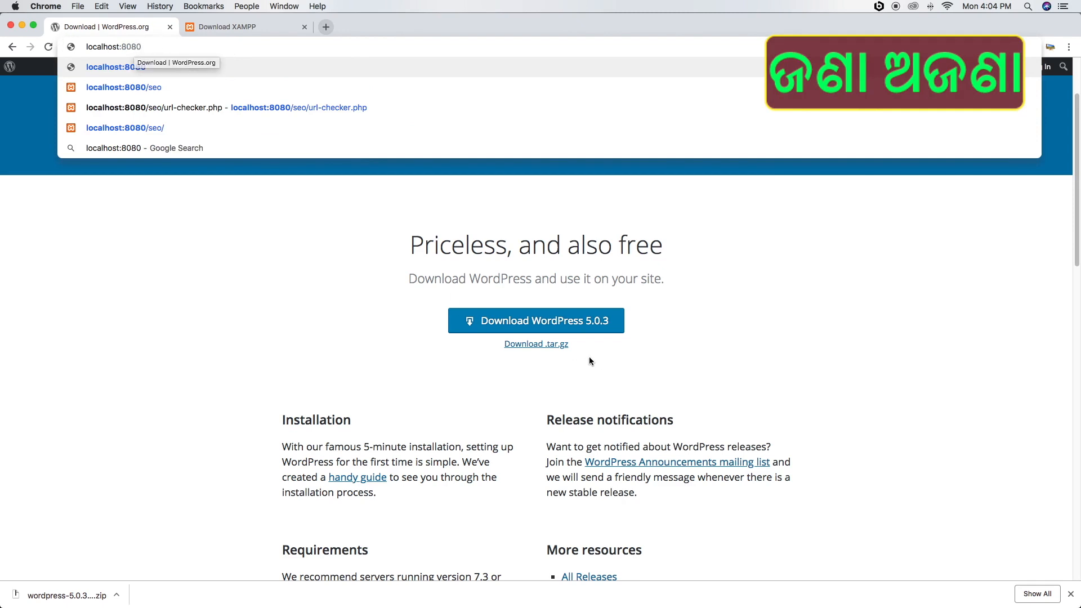
pyautogui.click(698, 586)
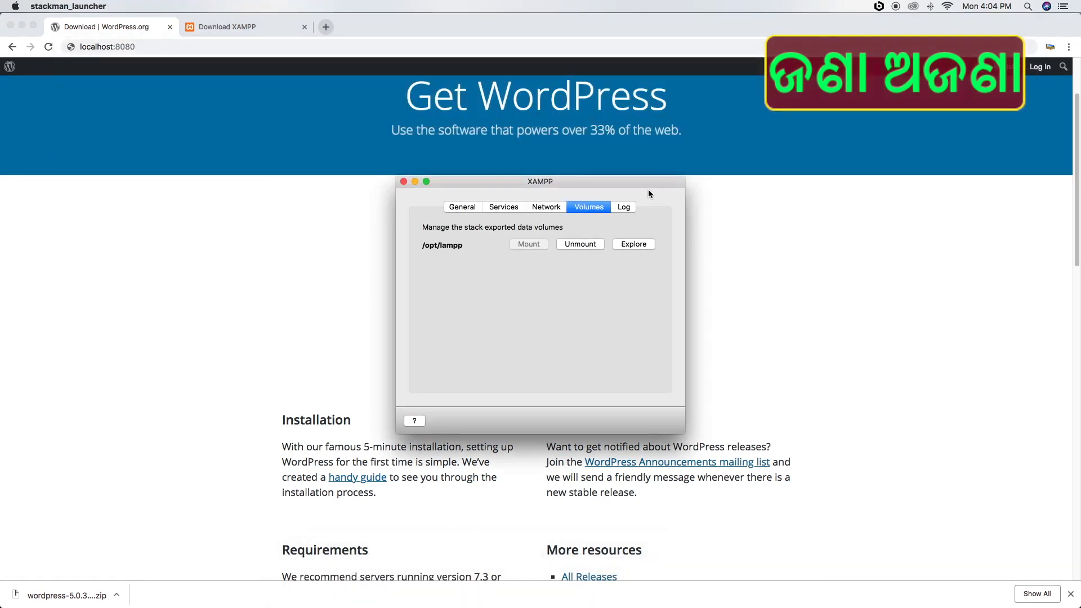
# Confirm the 8080-to-80 forwarding rule in XAMPP, then load localhost:8080 to reach the XAMPP dashboard
pyautogui.click(529, 207)
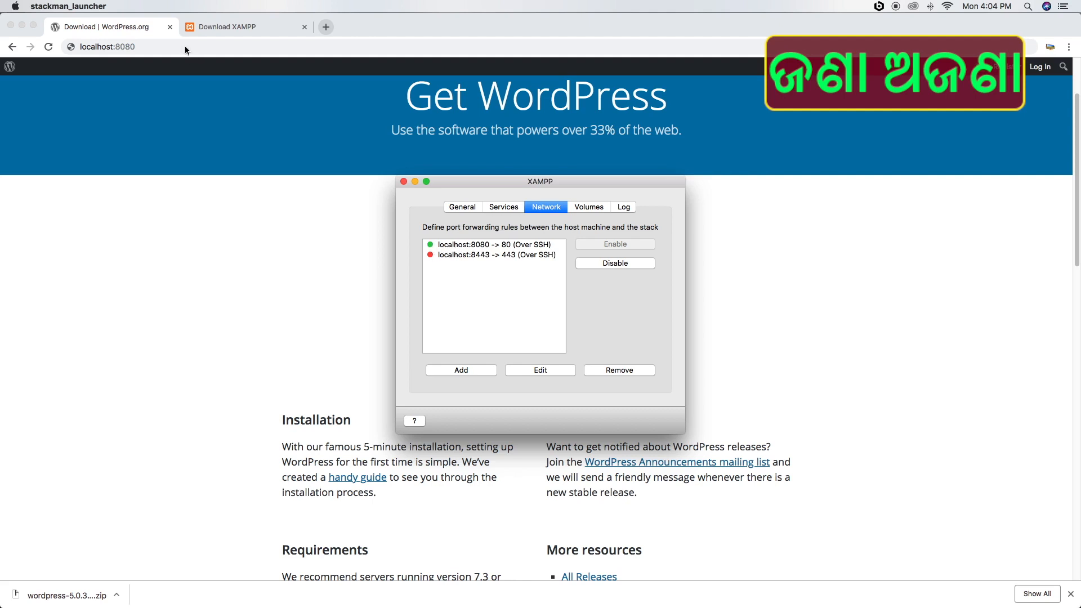
pyautogui.click(203, 46)
pyautogui.press('Return')
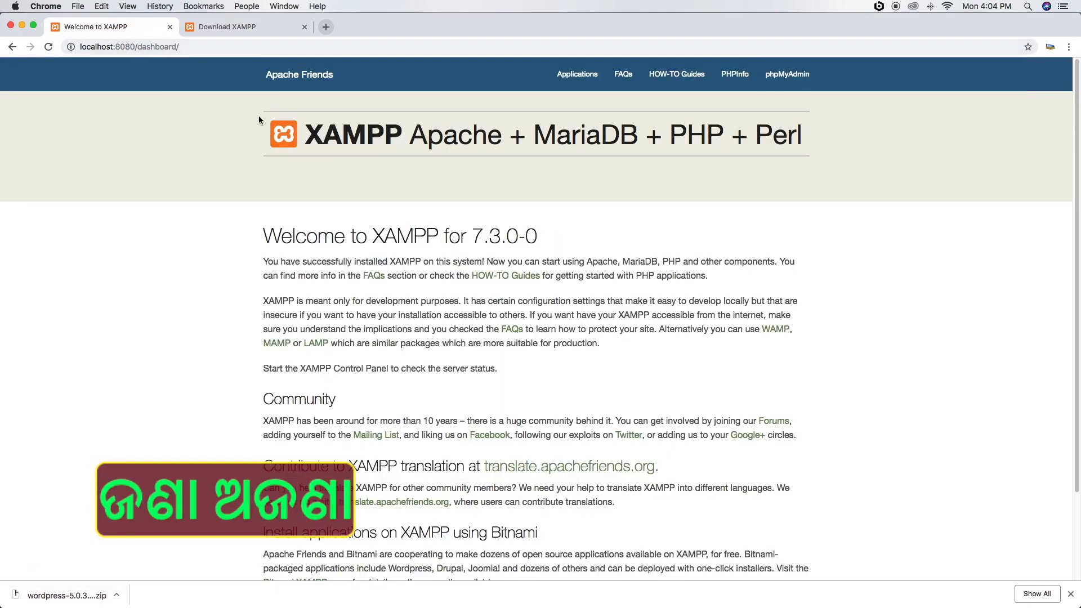
# Go to phpMyAdmin via the dashboard's top navigation bar
pyautogui.click(789, 77)
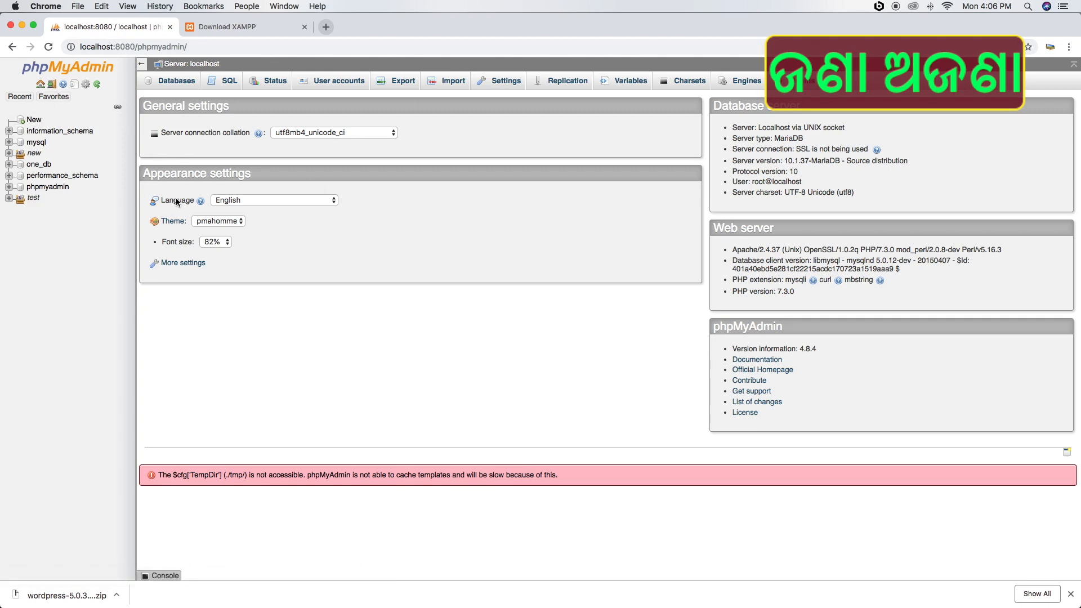
# Create an empty database named website_db in phpMyAdmin, then return to the Download XAMPP tab
pyautogui.click(35, 121)
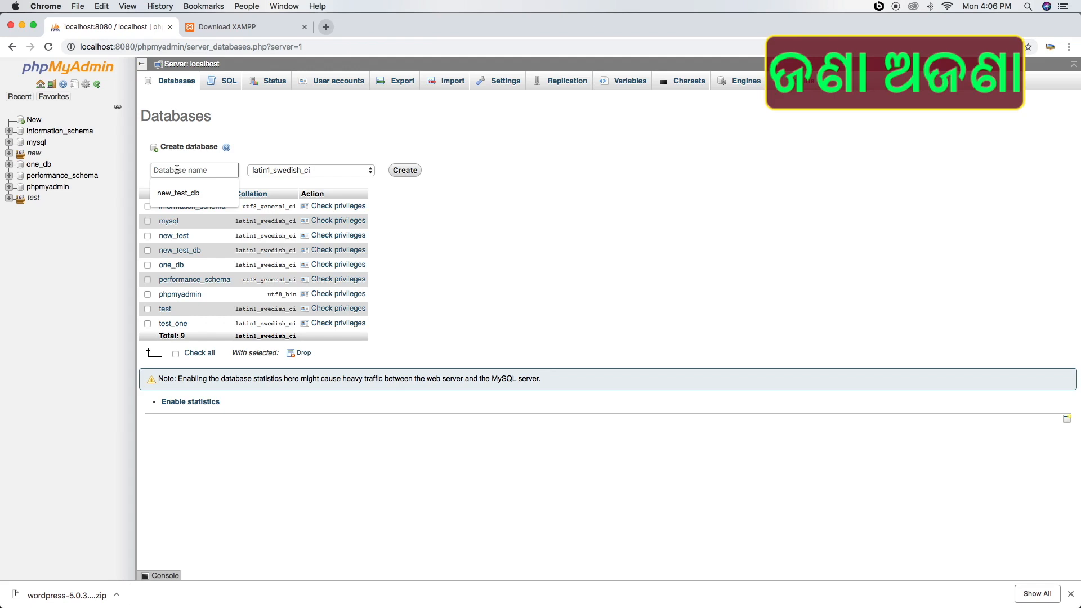
pyautogui.write('website')
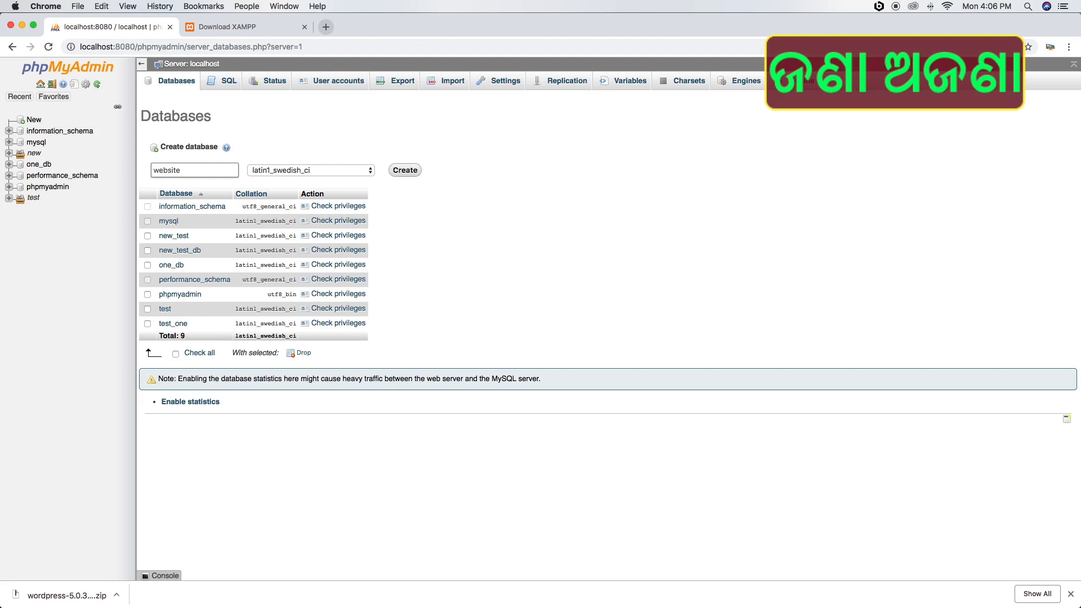
pyautogui.write('_db')
pyautogui.click(407, 171)
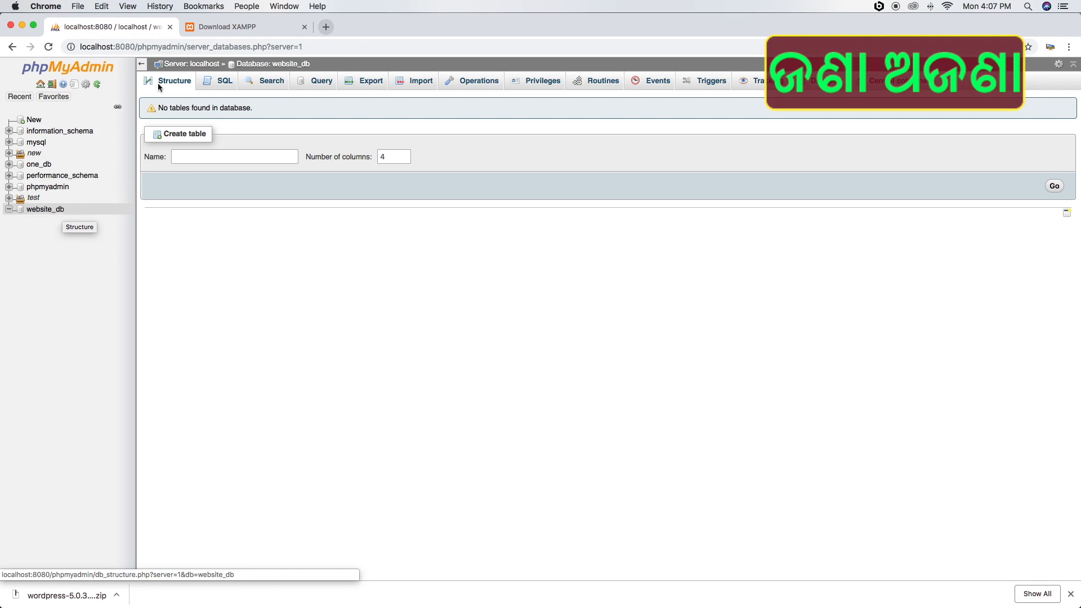
pyautogui.click(212, 27)
# Load localhost:8080/newtestwebsite in the second tab to bring up WordPress setup
pyautogui.click(213, 46)
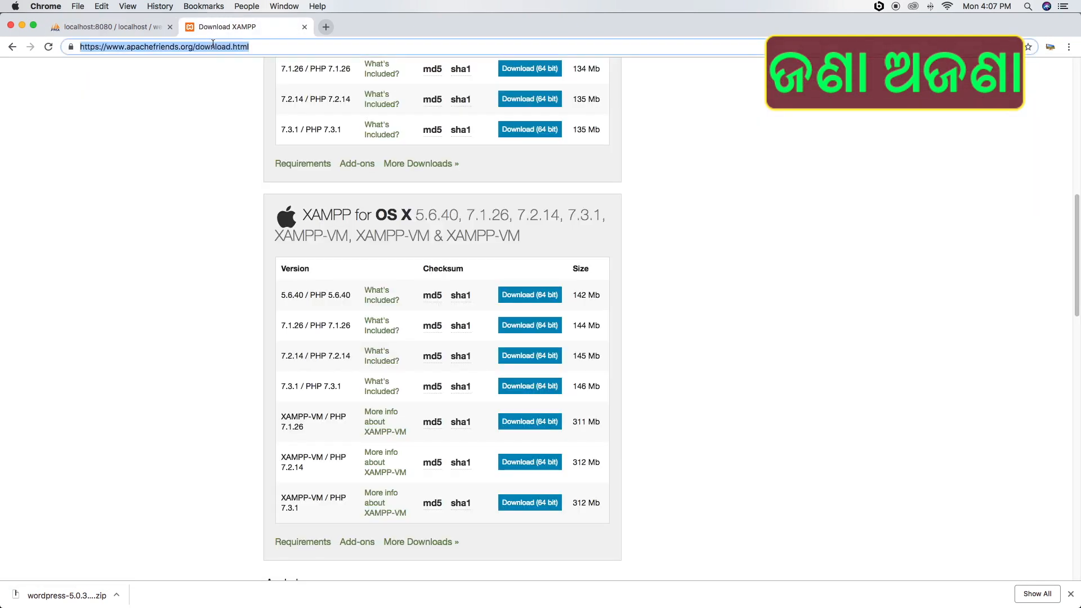
pyautogui.write('local')
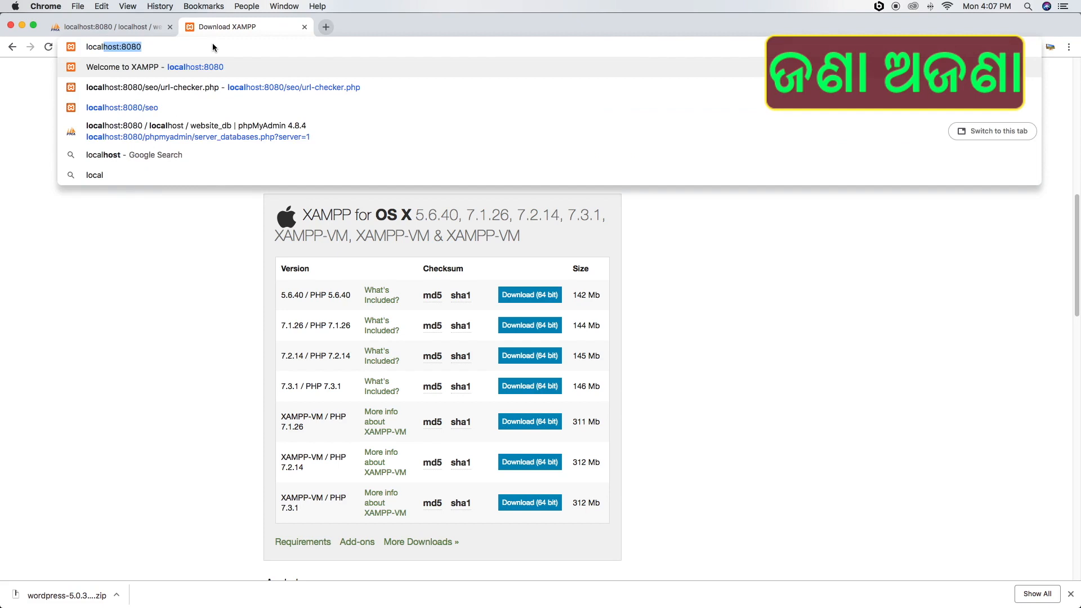
pyautogui.write('host:8080')
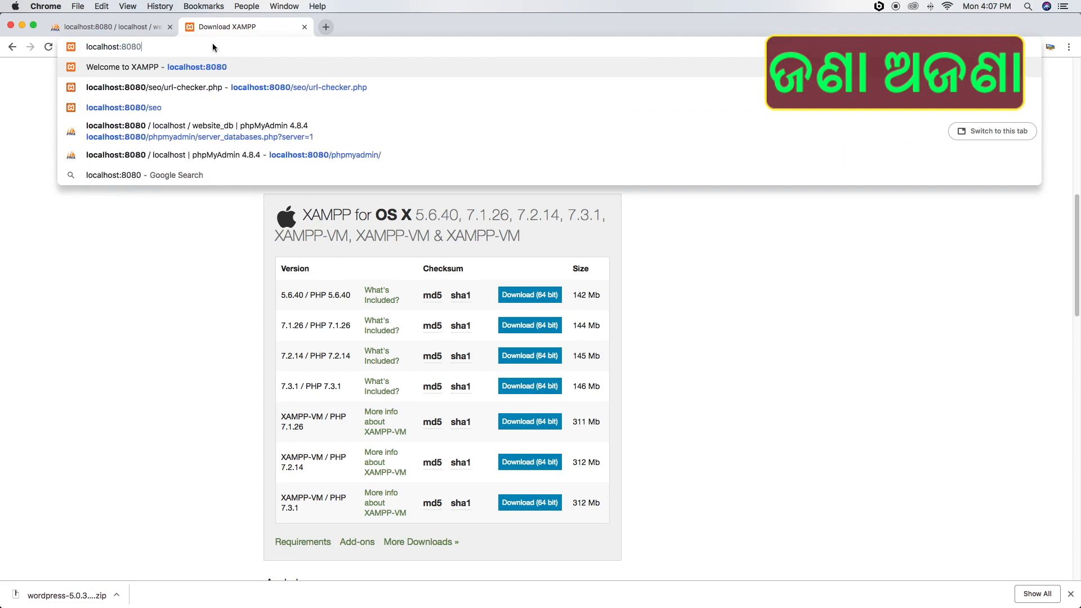
pyautogui.write('/')
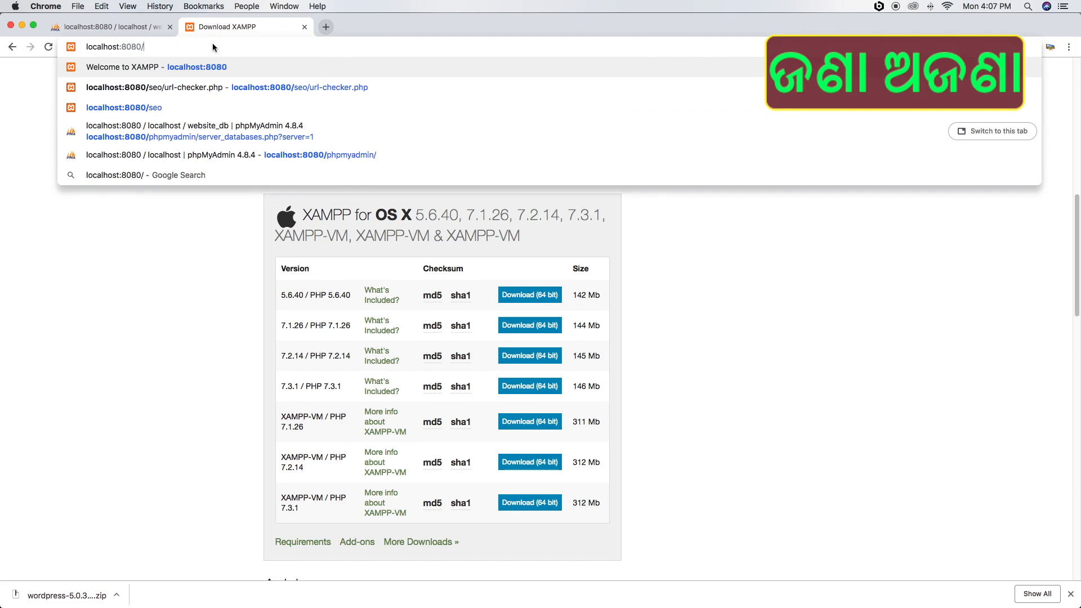
pyautogui.write('newti')
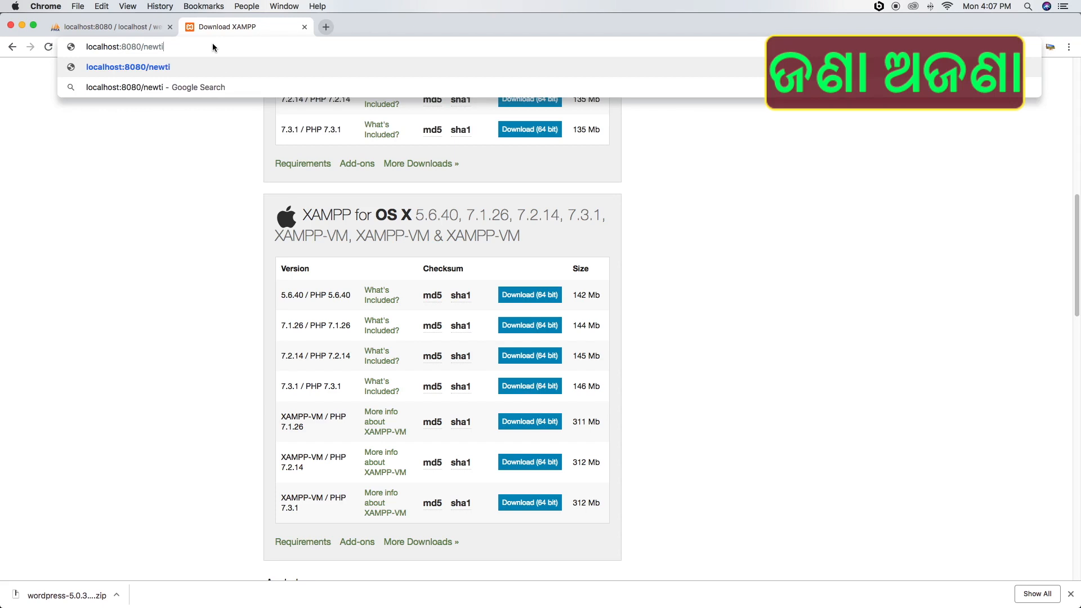
pyautogui.press('BackSpace')
pyautogui.write('estwebsite')
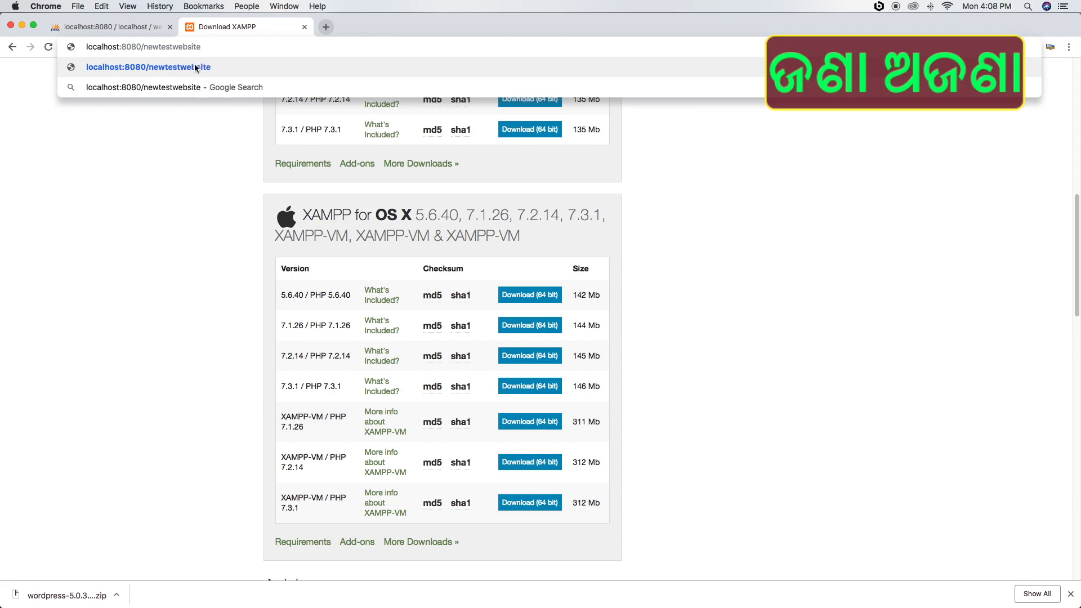
pyautogui.press('Return')
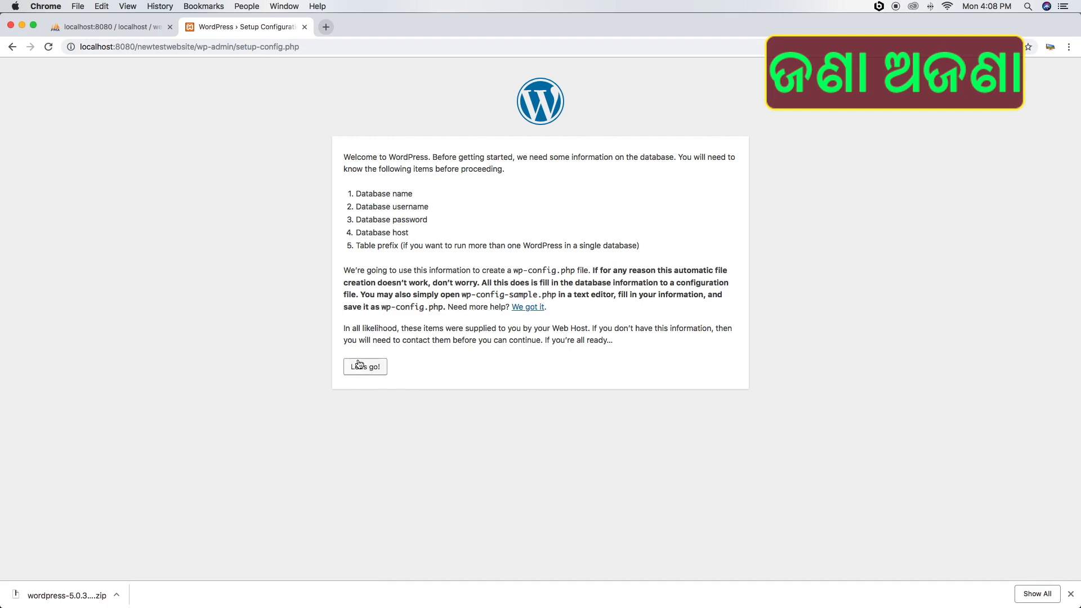
# Start setup and submit database name website_db, username root and a blank password
pyautogui.moveTo(344, 156); pyautogui.dragTo(666, 350)
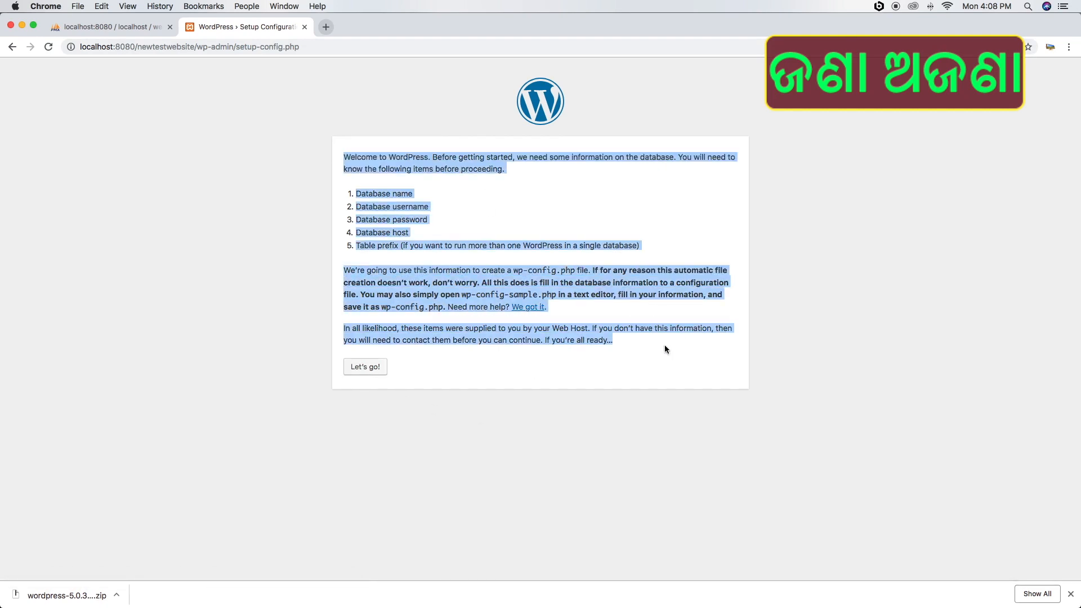
pyautogui.click(360, 367)
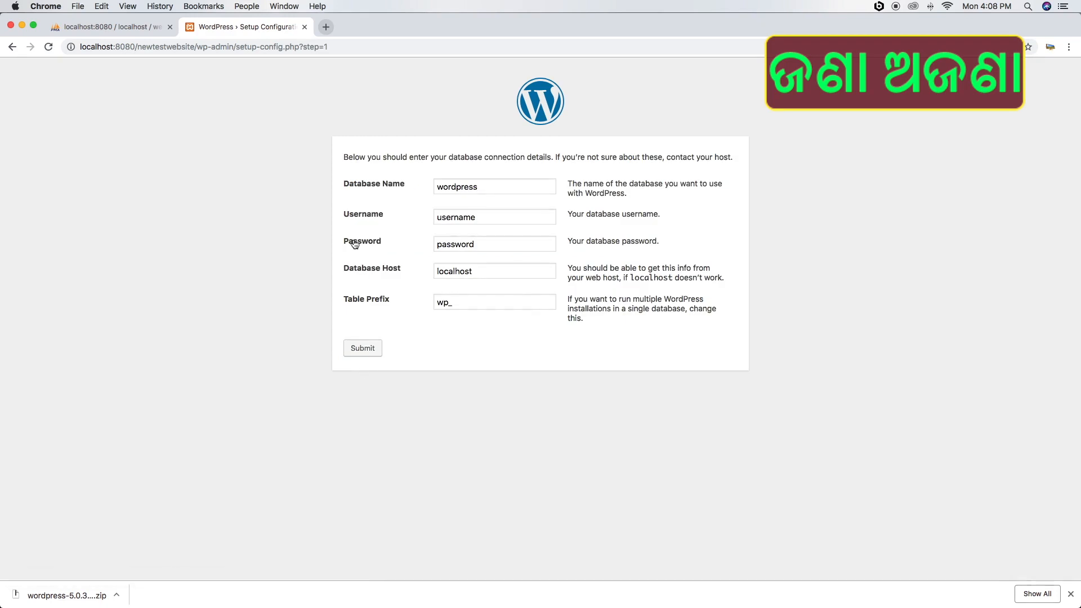
pyautogui.click(386, 185)
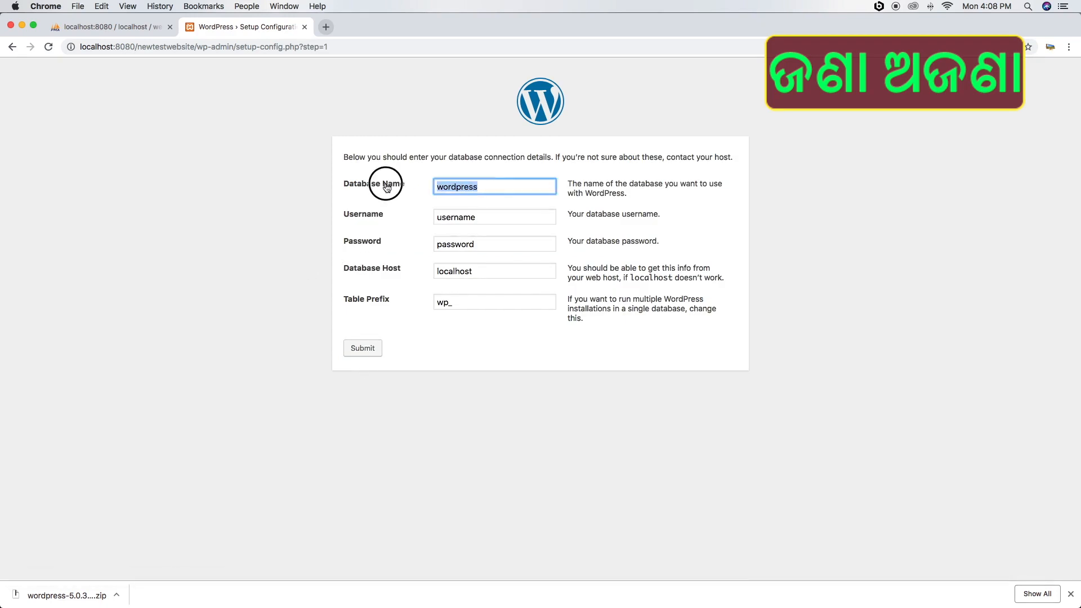
pyautogui.press('BackSpace')
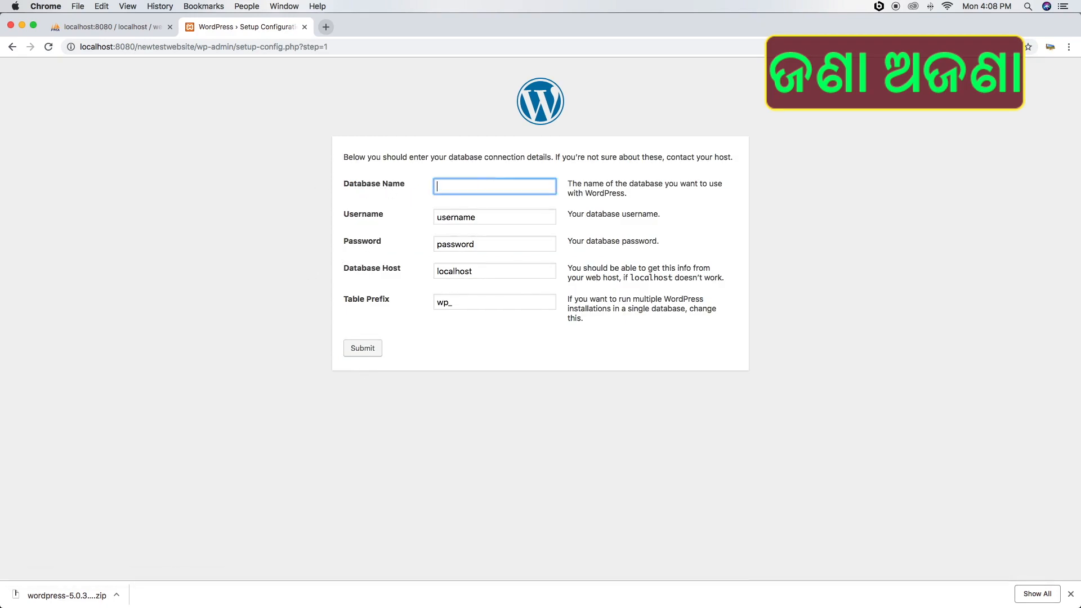
pyautogui.write('website_db')
pyautogui.press('Tab')
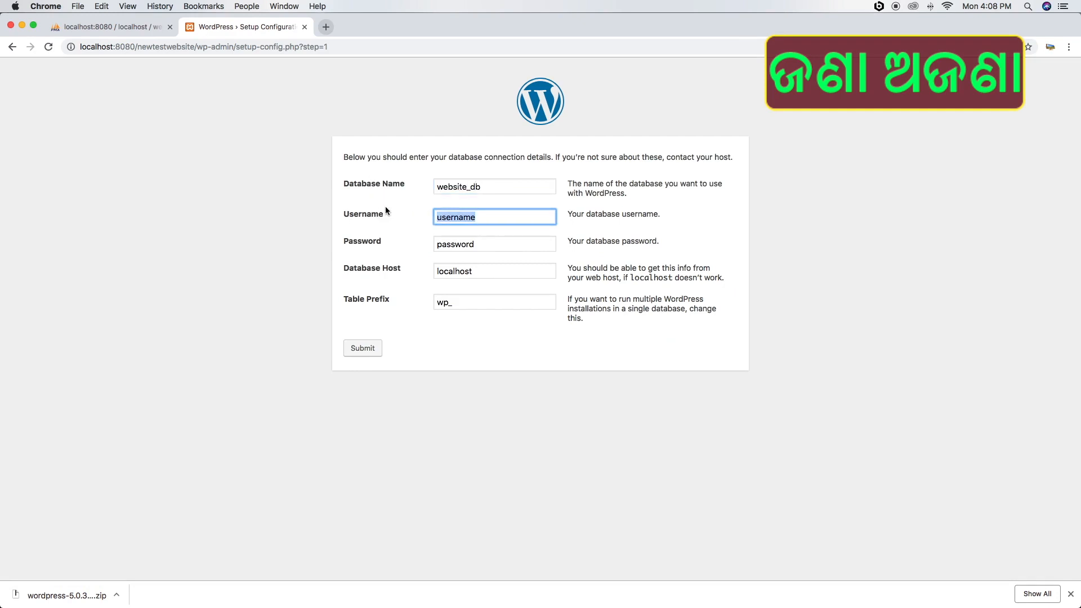
pyautogui.write('root')
pyautogui.press('Tab')
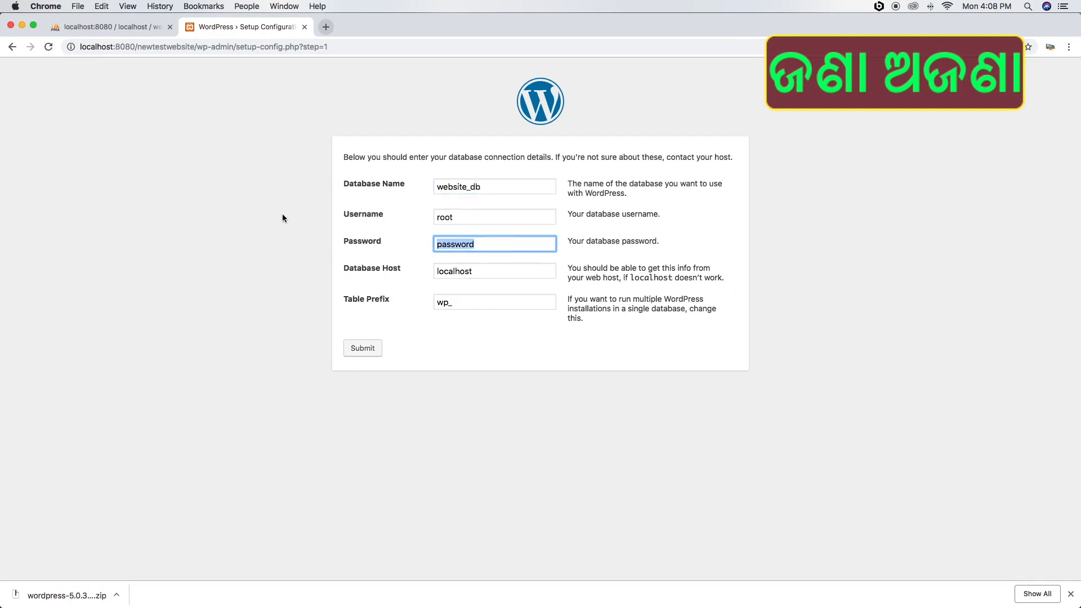
pyautogui.press('BackSpace')
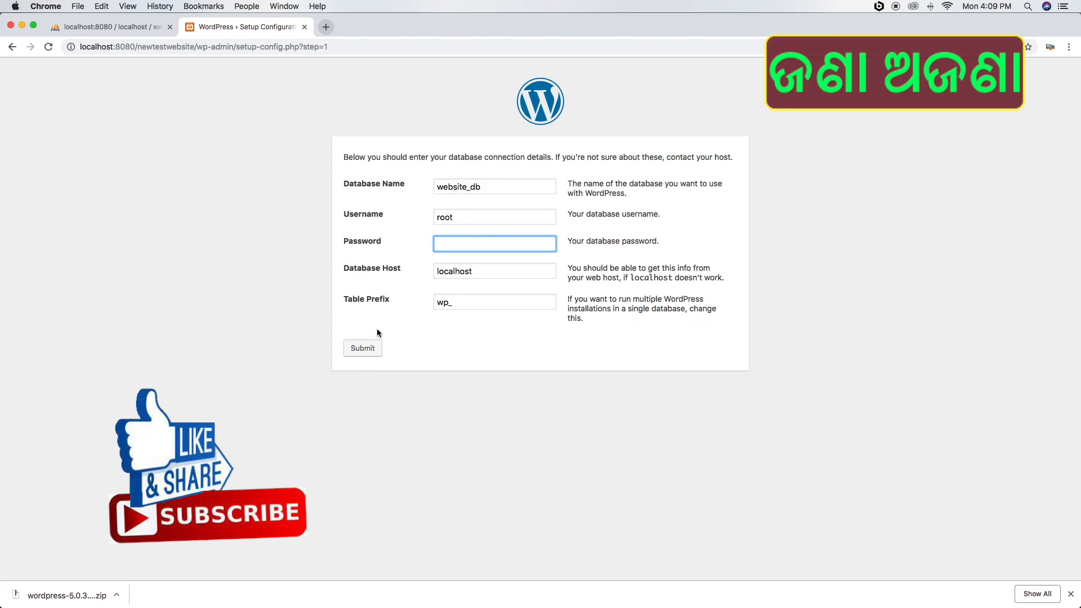
pyautogui.click(363, 349)
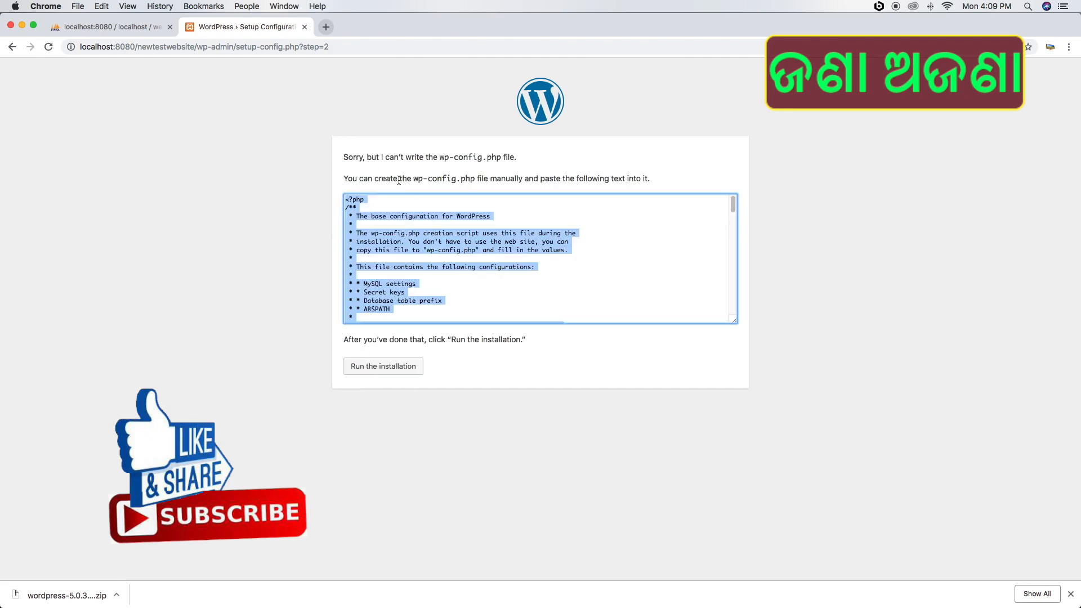
# Select all of the generated wp-config.php text and copy it to the clipboard
pyautogui.moveTo(342, 157); pyautogui.dragTo(522, 157)
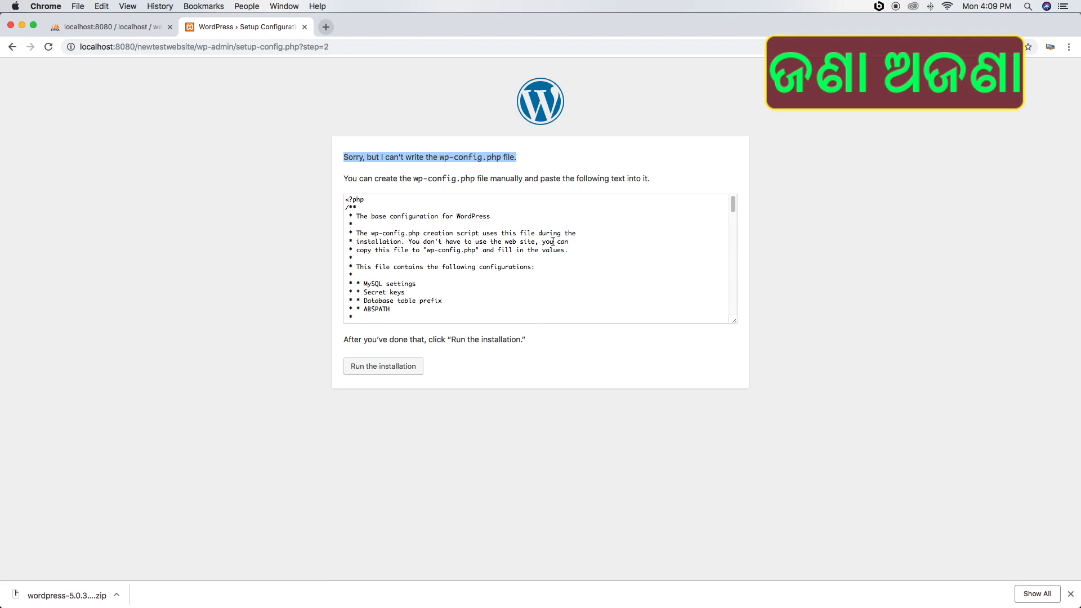
pyautogui.click(397, 226)
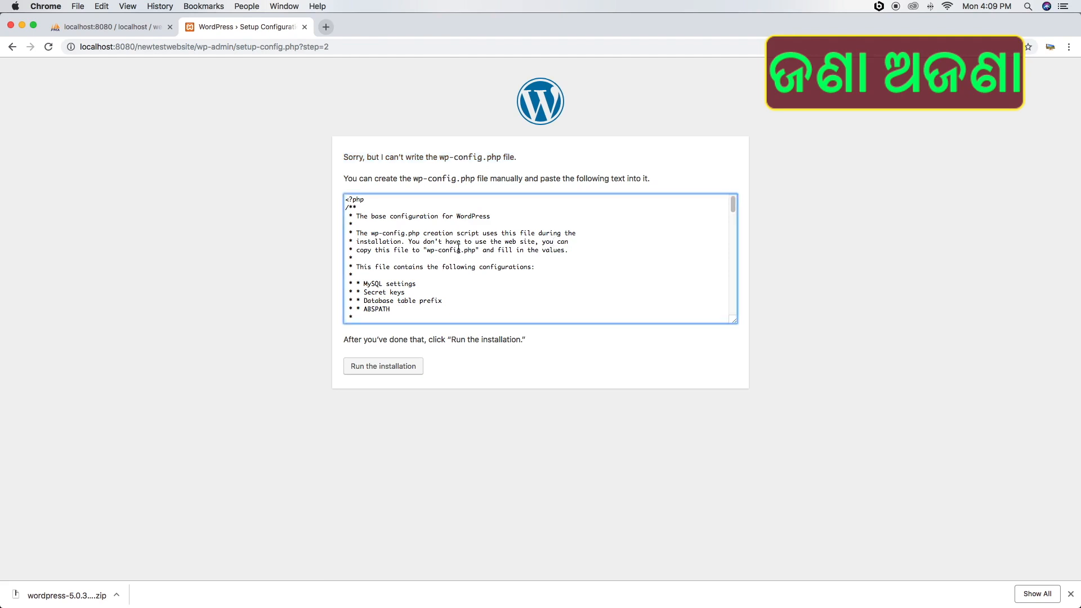
pyautogui.moveTo(385, 221); pyautogui.dragTo(493, 287)
pyautogui.press('super+a')
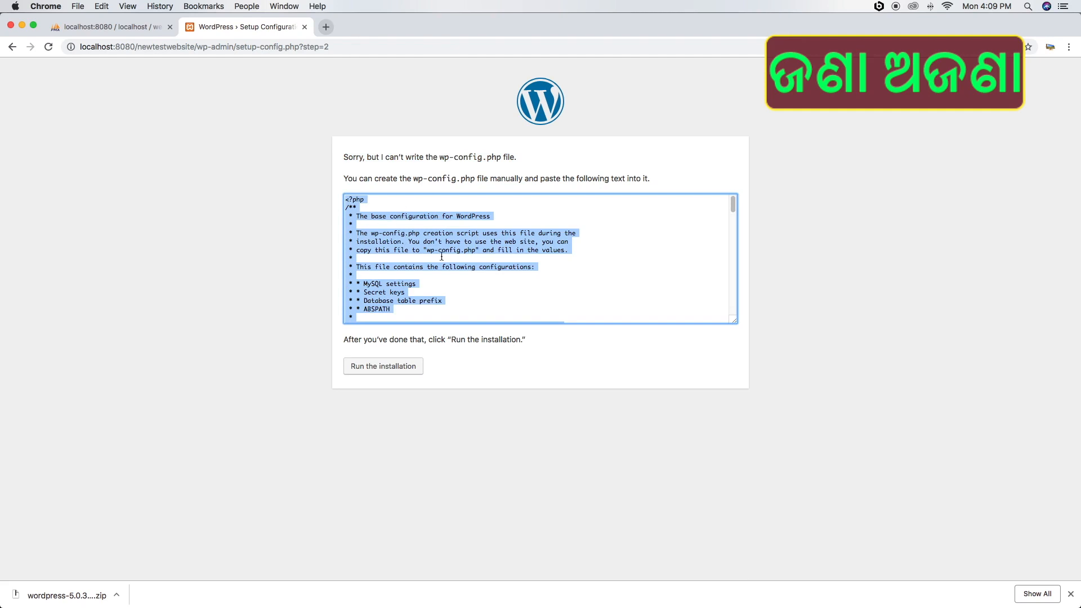
pyautogui.press('super+c')
# Browse XAMPP's lampp volume to the htdocs > newtestwebsite folder in Finder
pyautogui.click(704, 577)
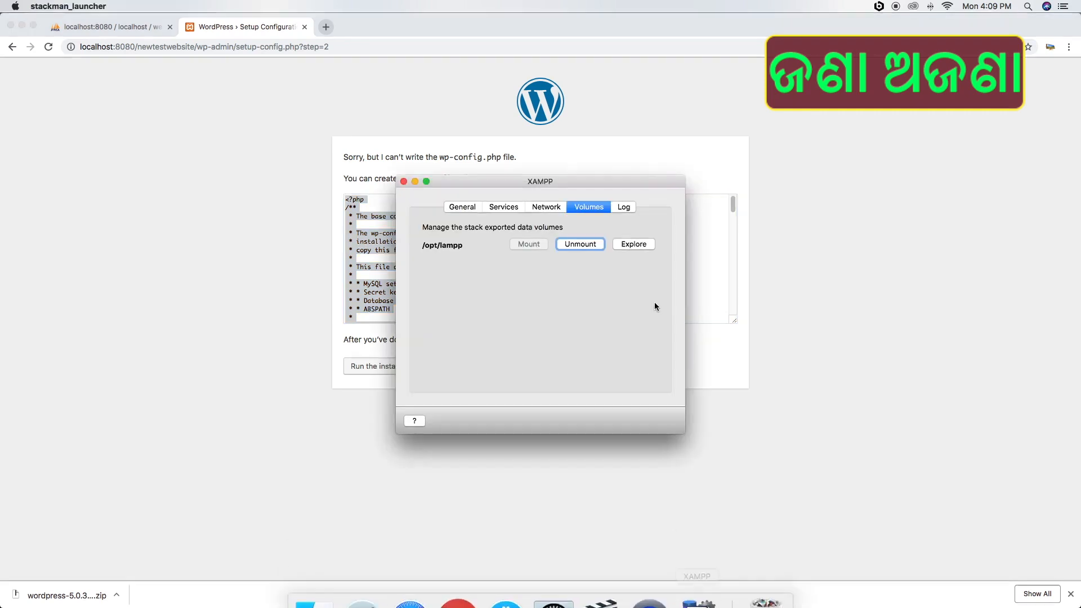
pyautogui.click(641, 245)
pyautogui.click(619, 230)
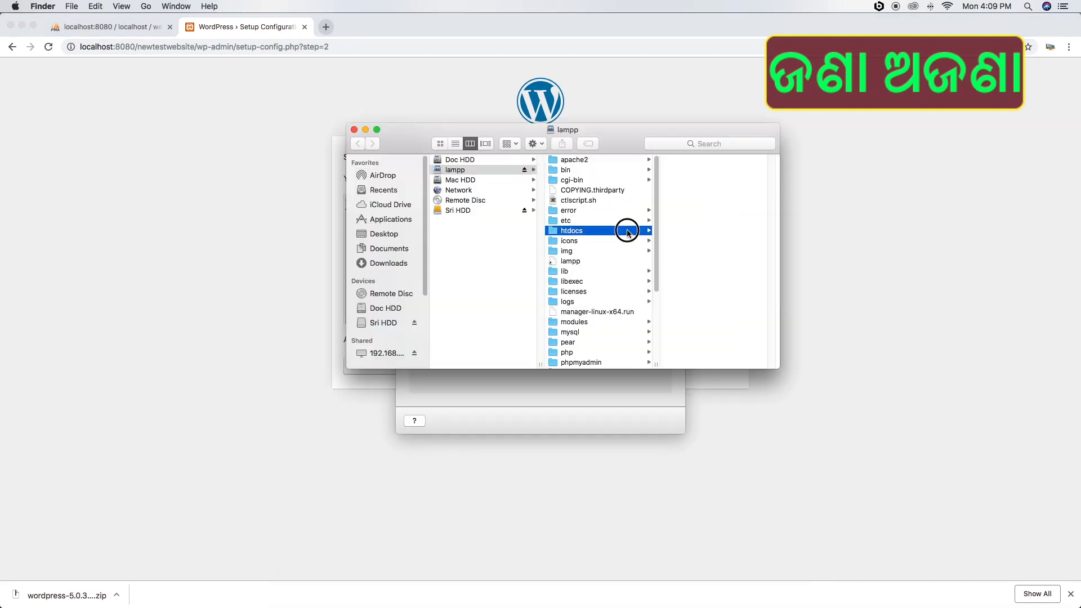
pyautogui.click(718, 240)
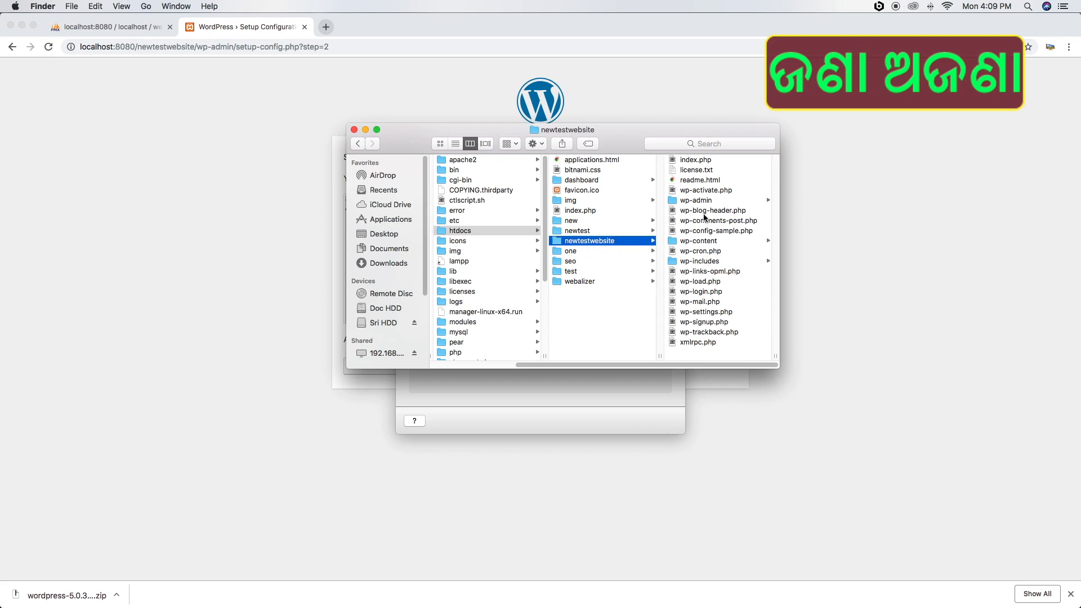
# Duplicate wp-config-sample.php and rename the copy to wp-config.php
pyautogui.click(695, 231)
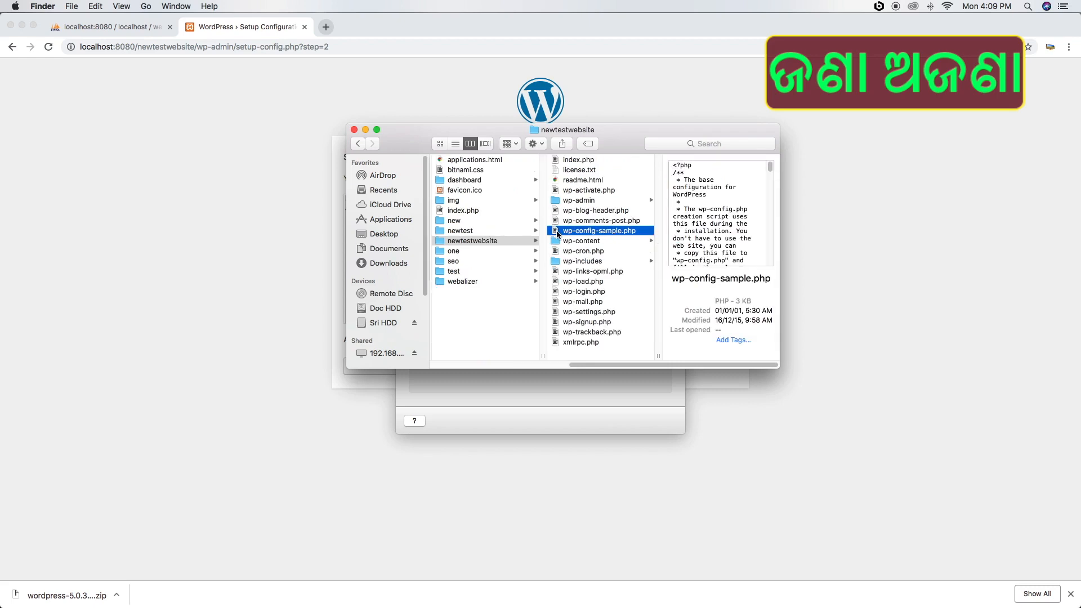
pyautogui.press('super+d')
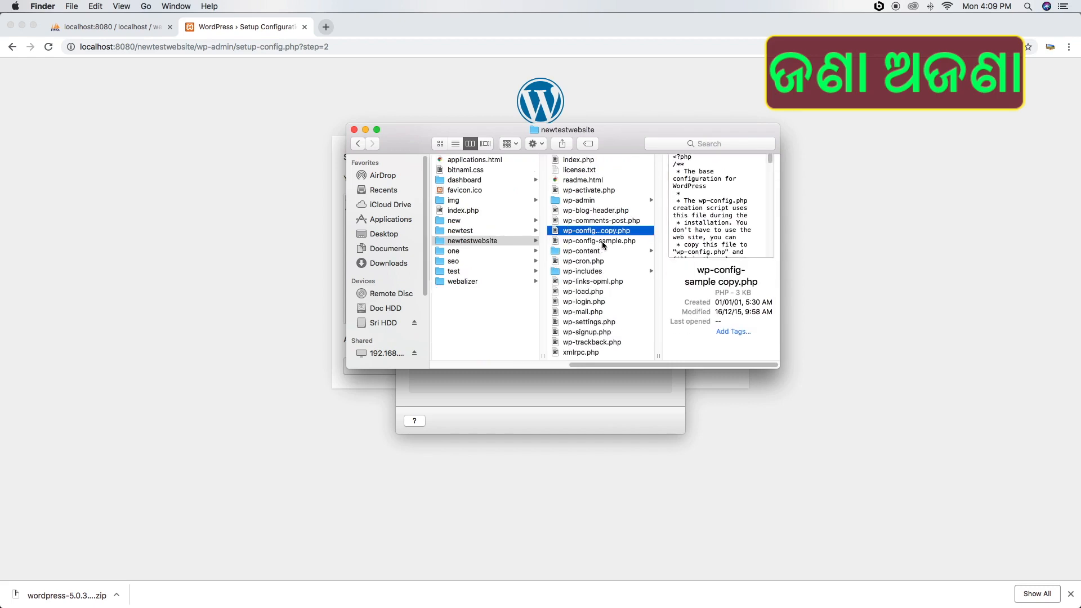
pyautogui.click(595, 230)
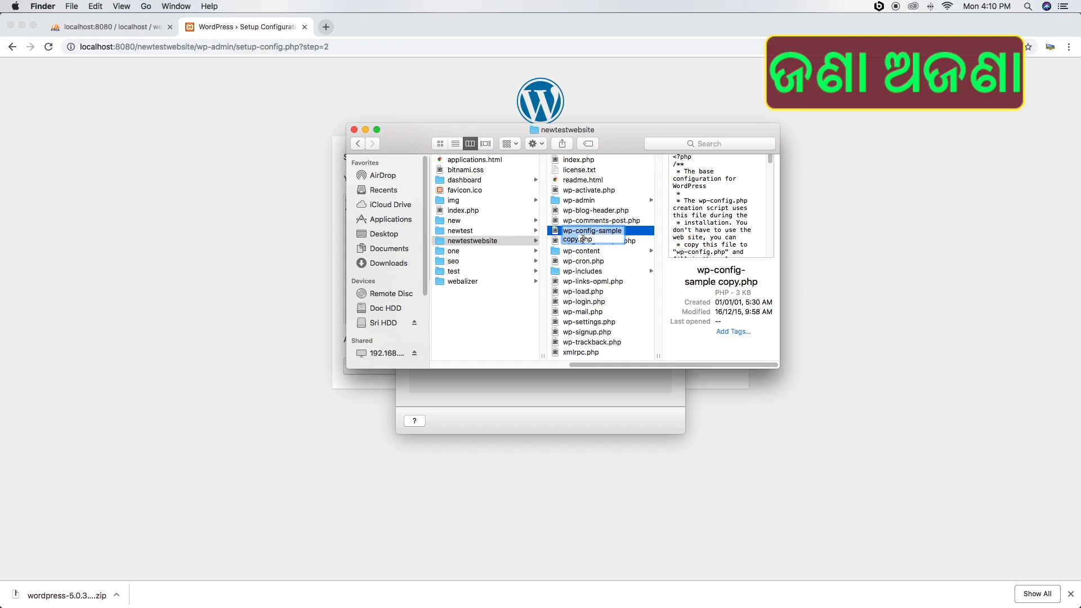
pyautogui.click(595, 231)
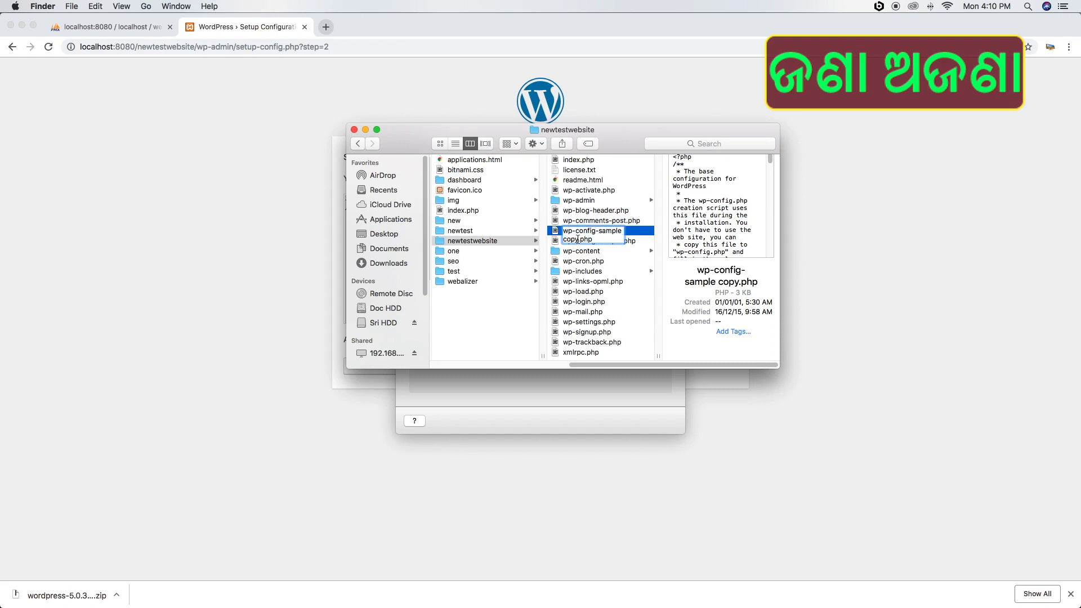
pyautogui.keyDown('shift'); pyautogui.click(578, 238); pyautogui.keyUp('shift')
pyautogui.press('BackSpace')
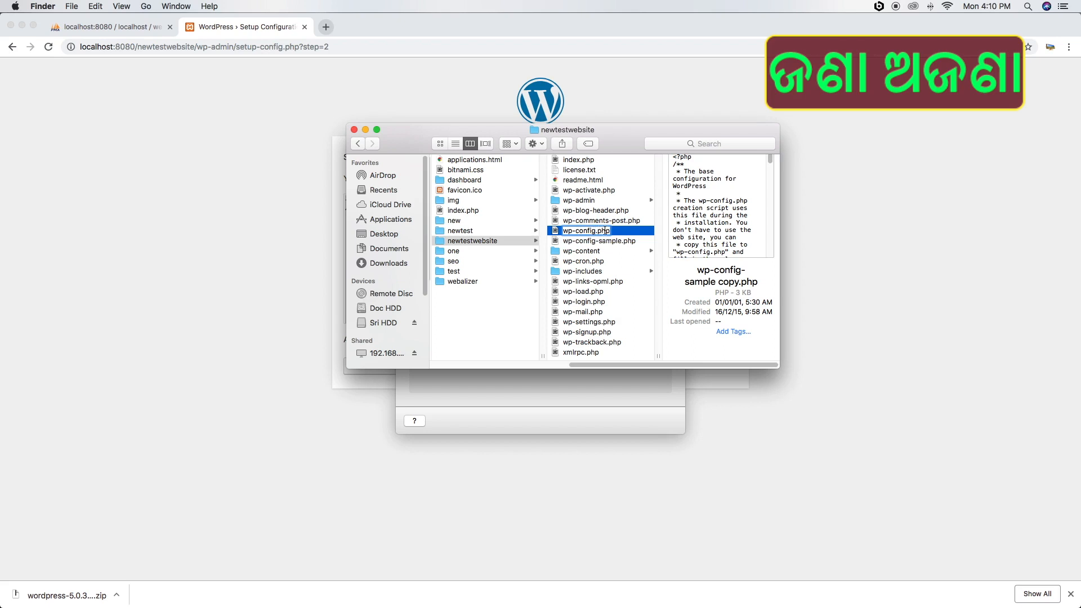
pyautogui.press('Return')
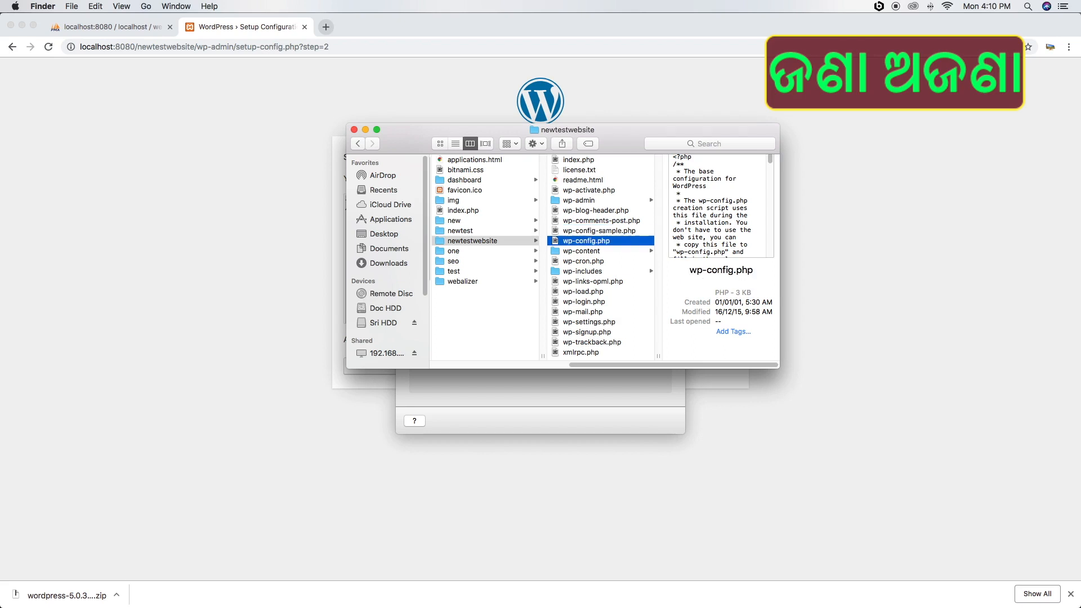
# Open wp-config.php with Sublime Text
pyautogui.rightClick(555, 242)
pyautogui.moveTo(678, 258)
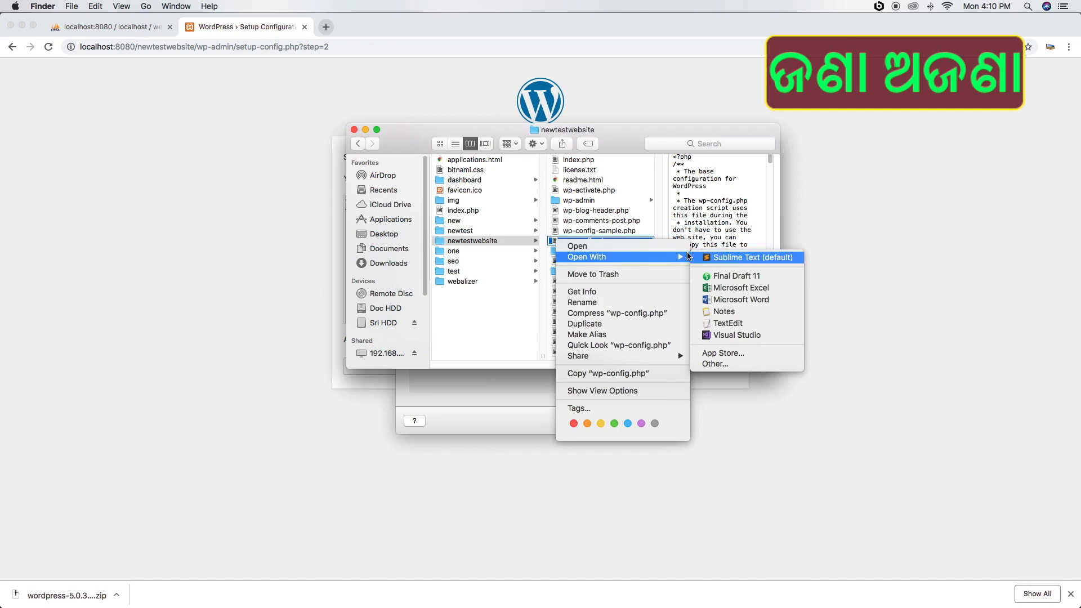
pyautogui.click(724, 258)
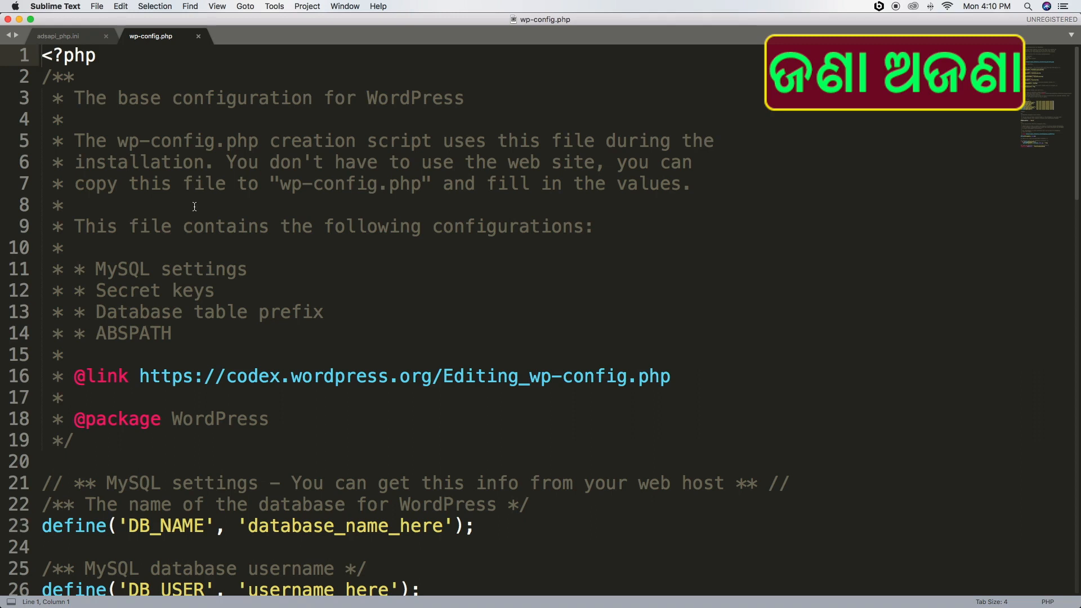
# Replace wp-config.php's contents with the copied configuration and save the file
pyautogui.press('super+a')
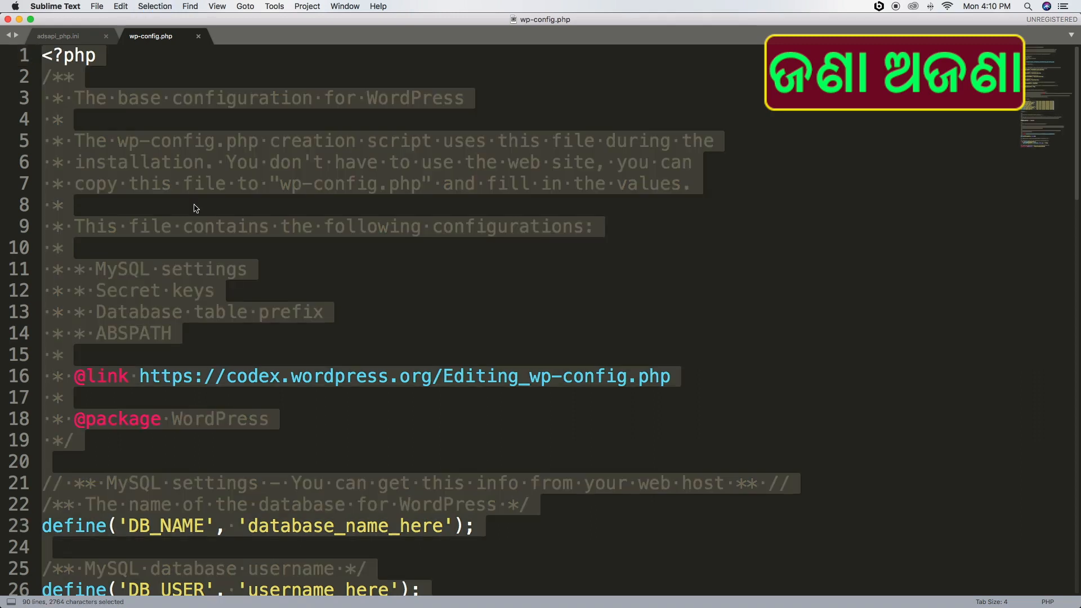
pyautogui.press('BackSpace')
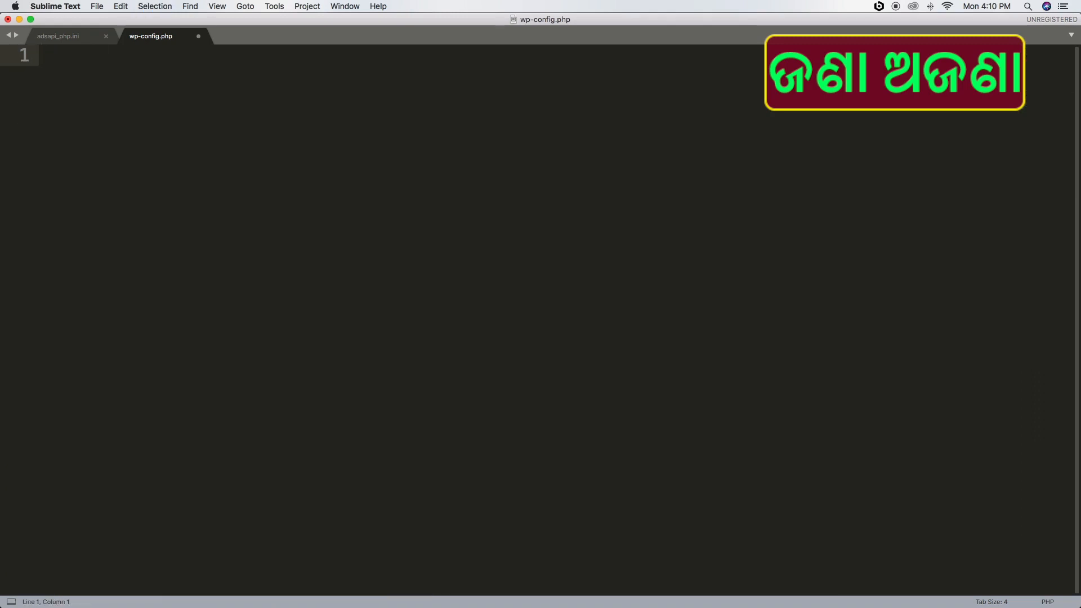
pyautogui.press('super+v')
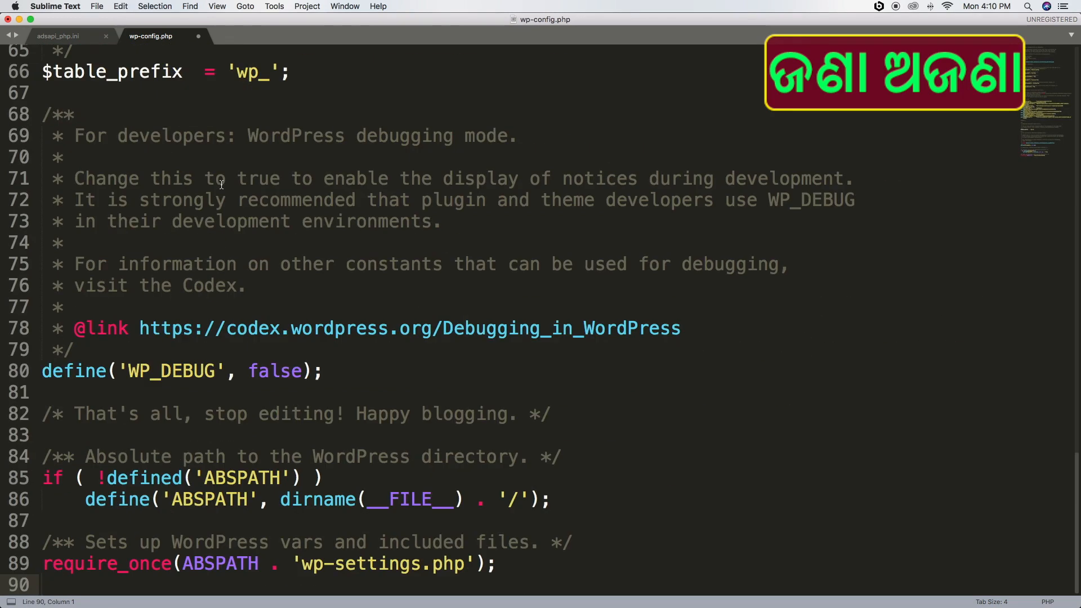
pyautogui.click(97, 6)
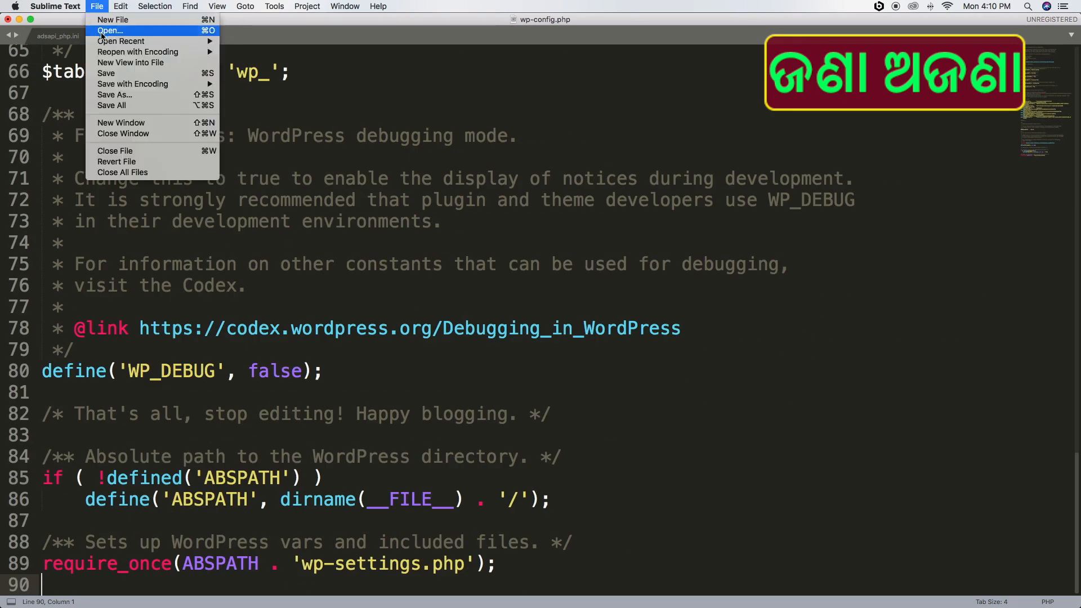
pyautogui.click(113, 73)
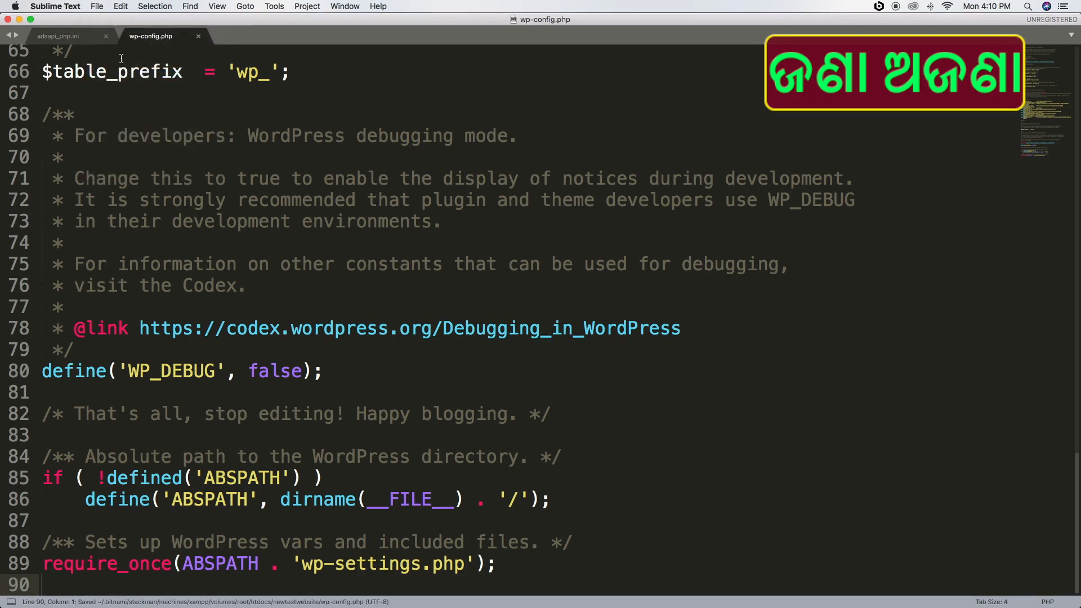
# Back in Chrome, run the WordPress installation
pyautogui.moveTo(457, 602)
pyautogui.click(434, 580)
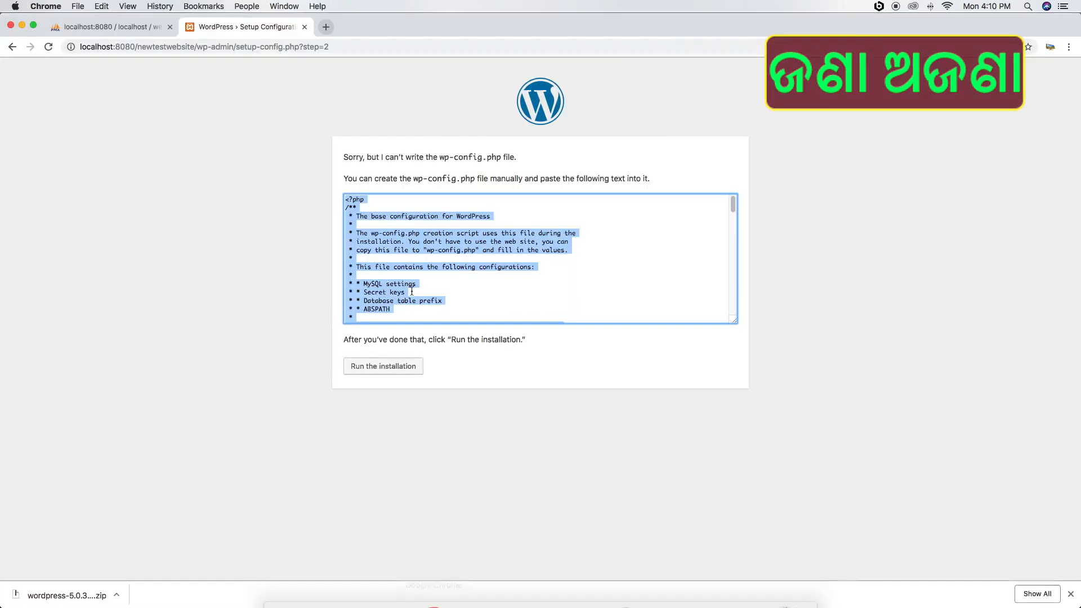
pyautogui.click(383, 368)
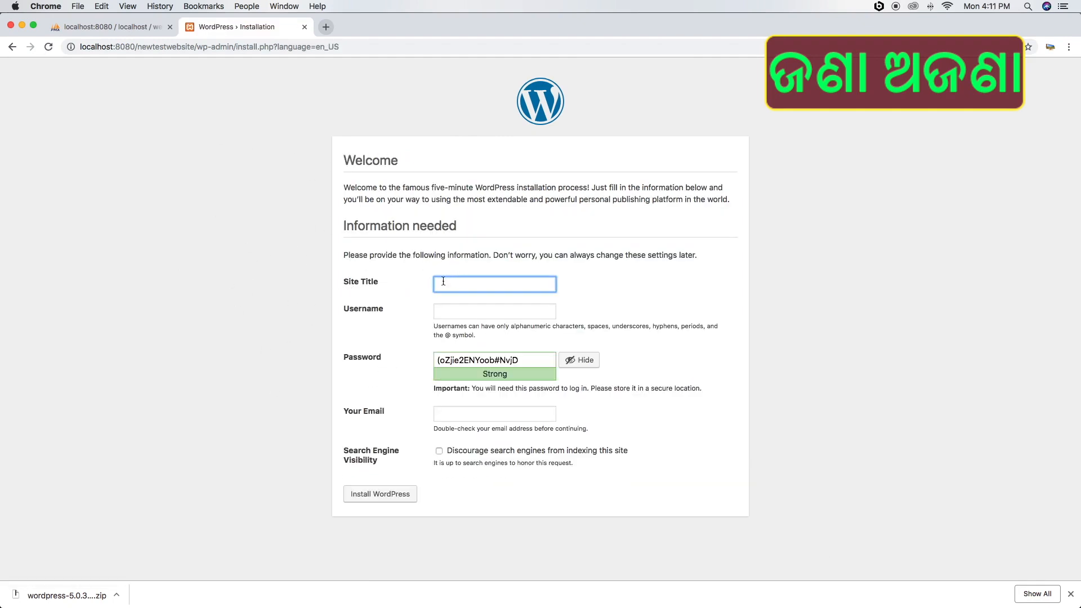
# Enter 'Test Website Tutorial' as the site title
pyautogui.write('Test Website Tutorial')
pyautogui.press('Tab')
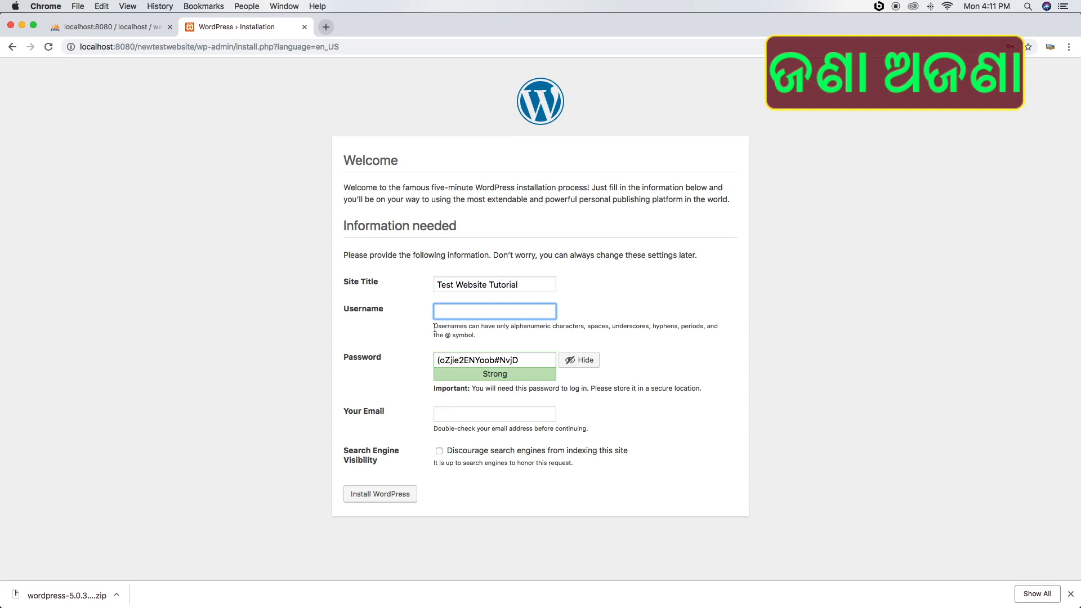
pyautogui.moveTo(434, 326); pyautogui.dragTo(467, 327)
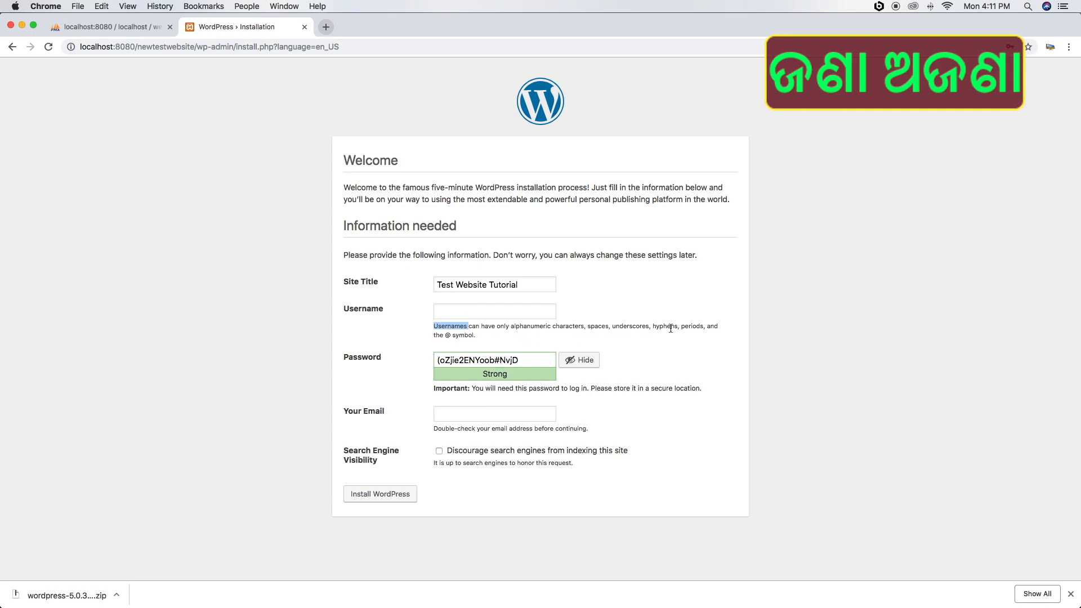
# Set the admin username to test with a password, confirming the weak password
pyautogui.click(467, 309)
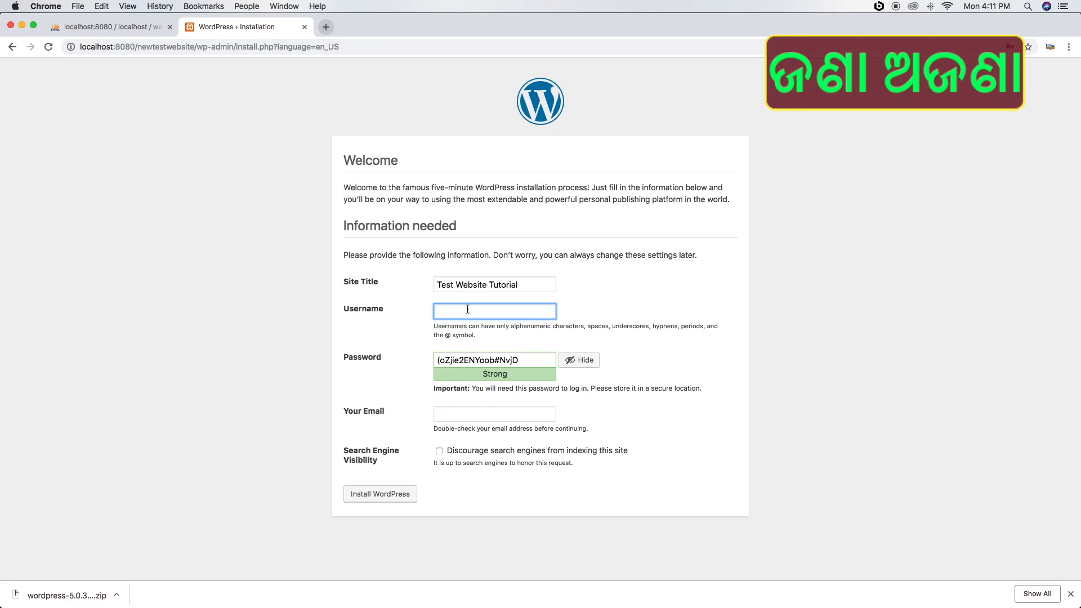
pyautogui.write('test')
pyautogui.press('Tab')
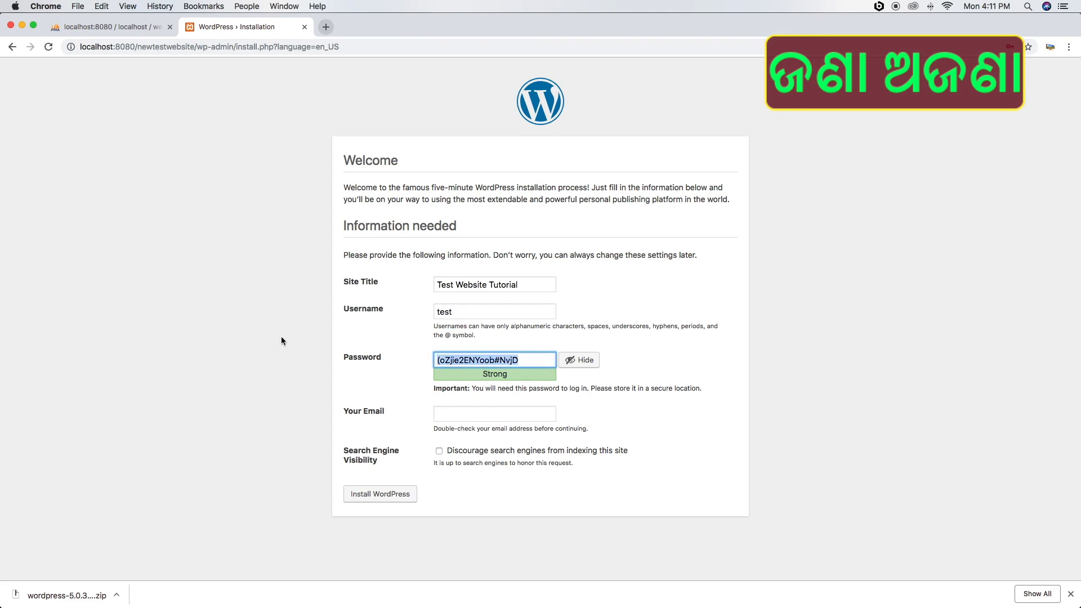
pyautogui.write('tester')
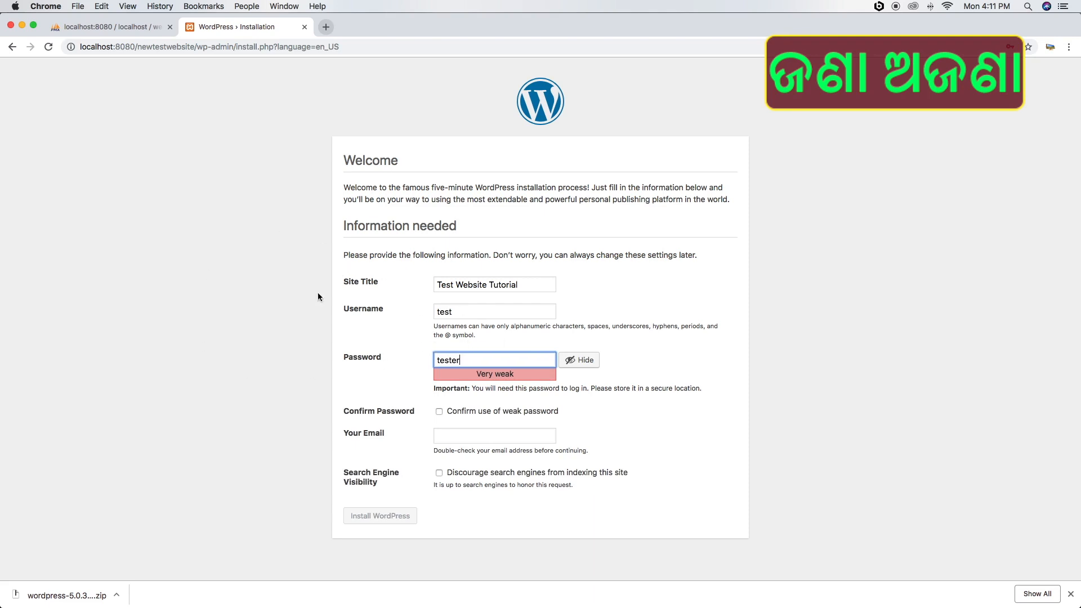
pyautogui.doubleClick(453, 312)
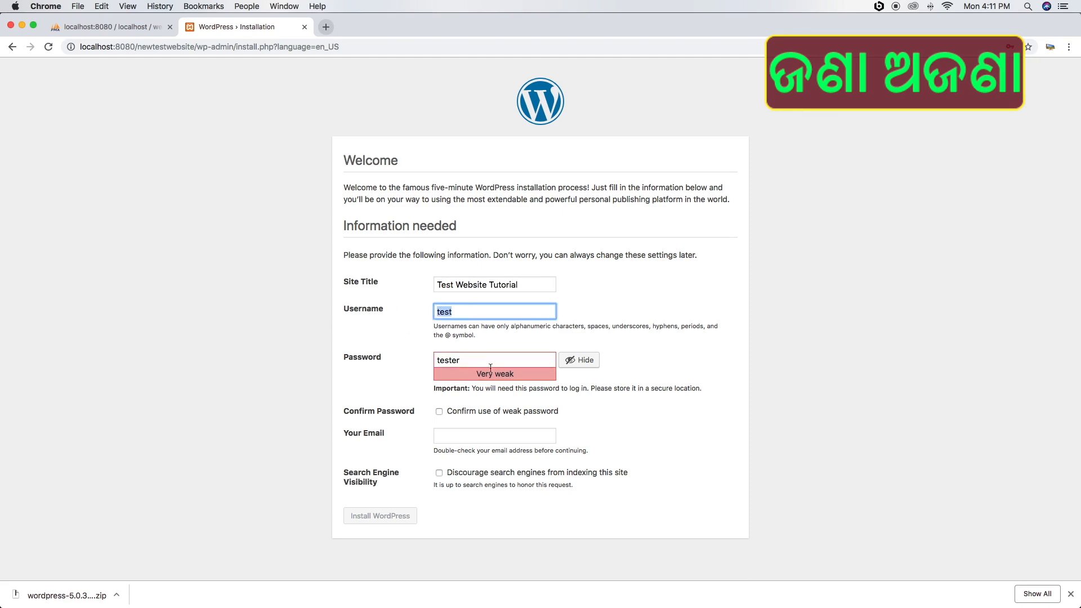
pyautogui.press('Tab')
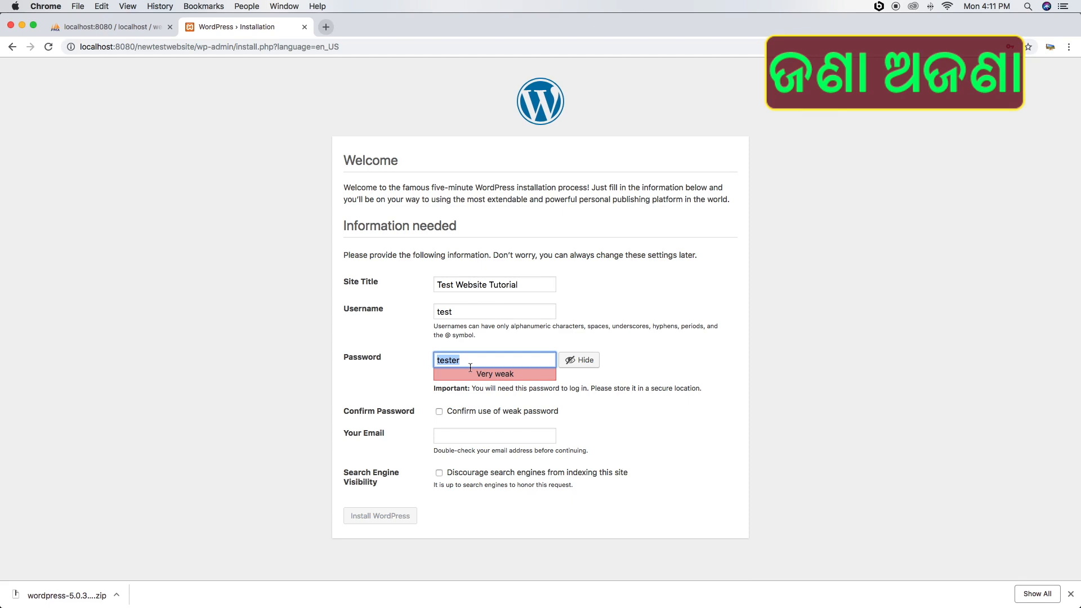
pyautogui.click(440, 412)
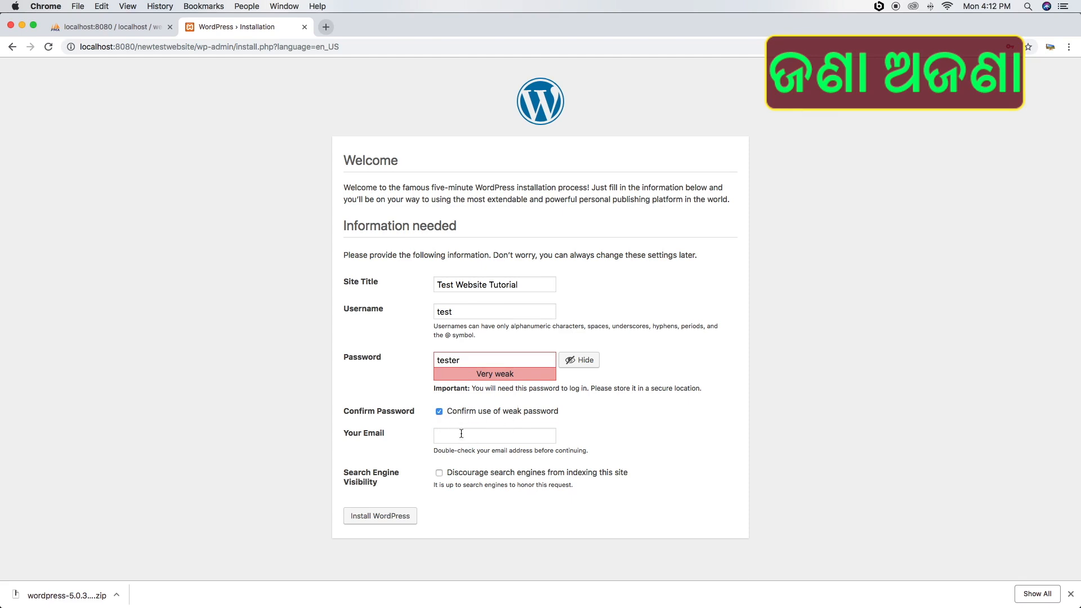
# Enter the admin e-mail address, discourage search engine indexing, and install WordPress
pyautogui.click(461, 433)
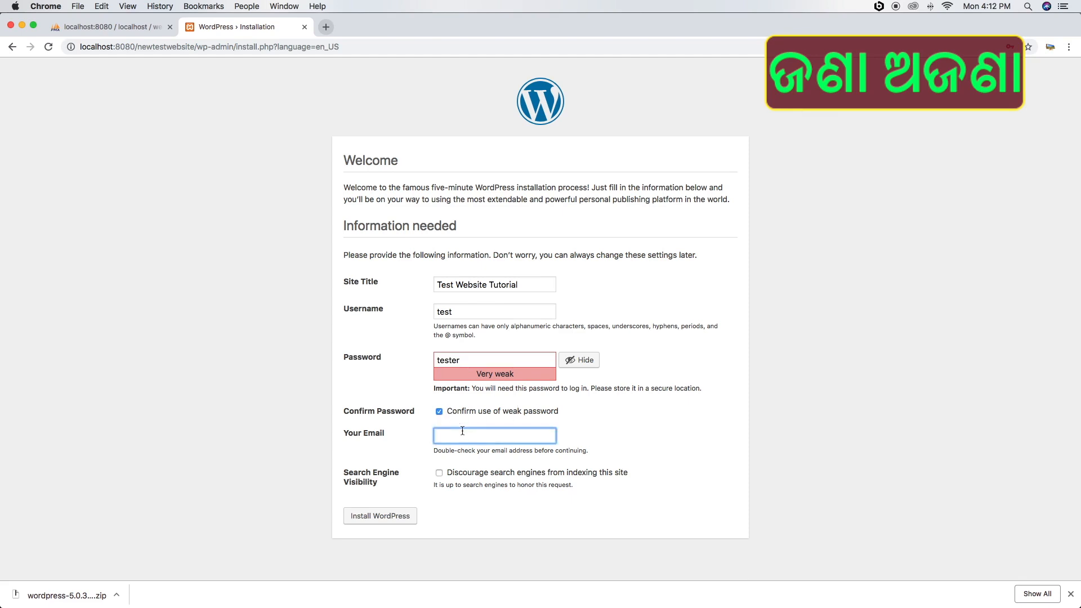
pyautogui.click(439, 472)
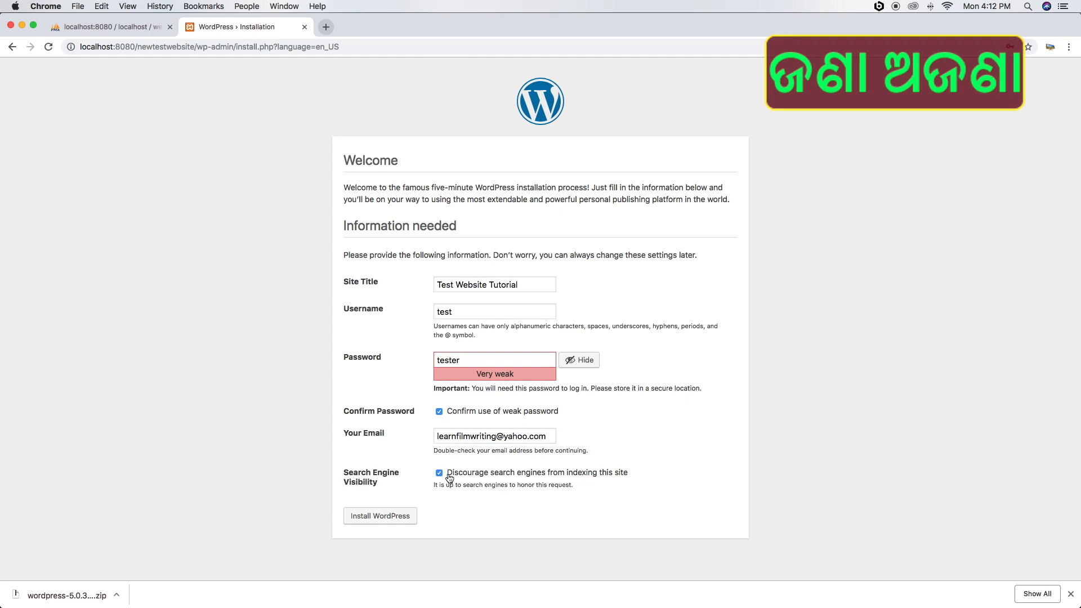
pyautogui.click(387, 520)
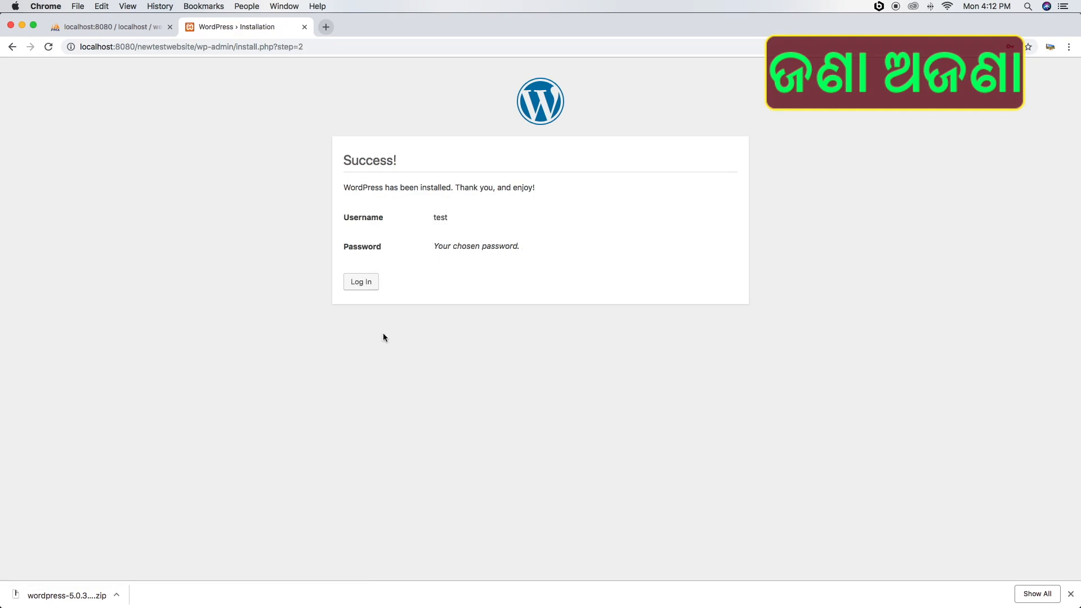
# Log in with username test and the admin password
pyautogui.click(375, 286)
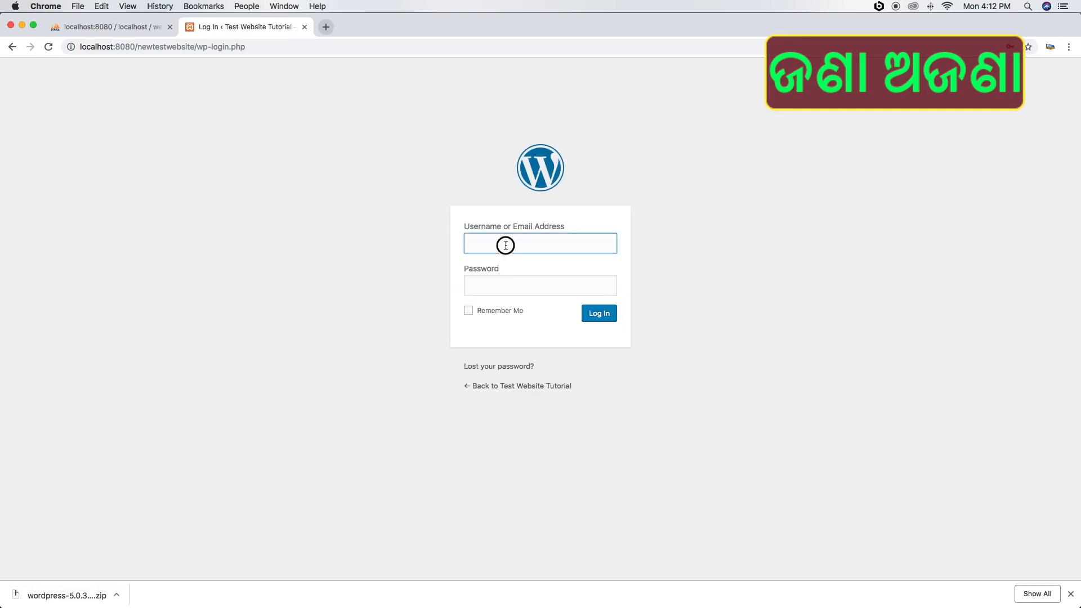
pyautogui.write('test')
pyautogui.press('Tab')
pyautogui.write('te')
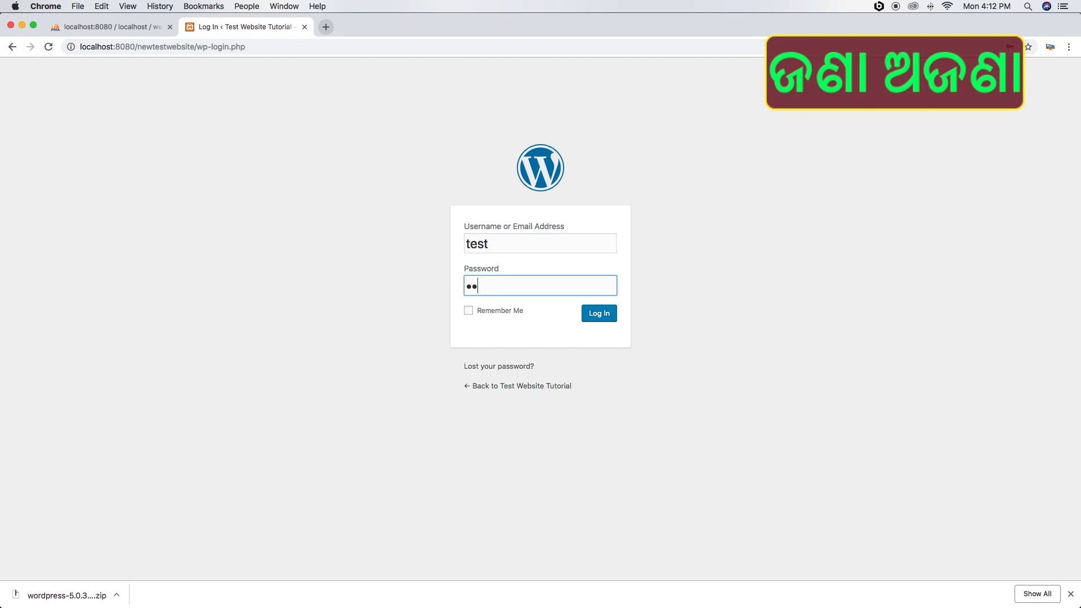
pyautogui.write('st12')
pyautogui.press('Return')
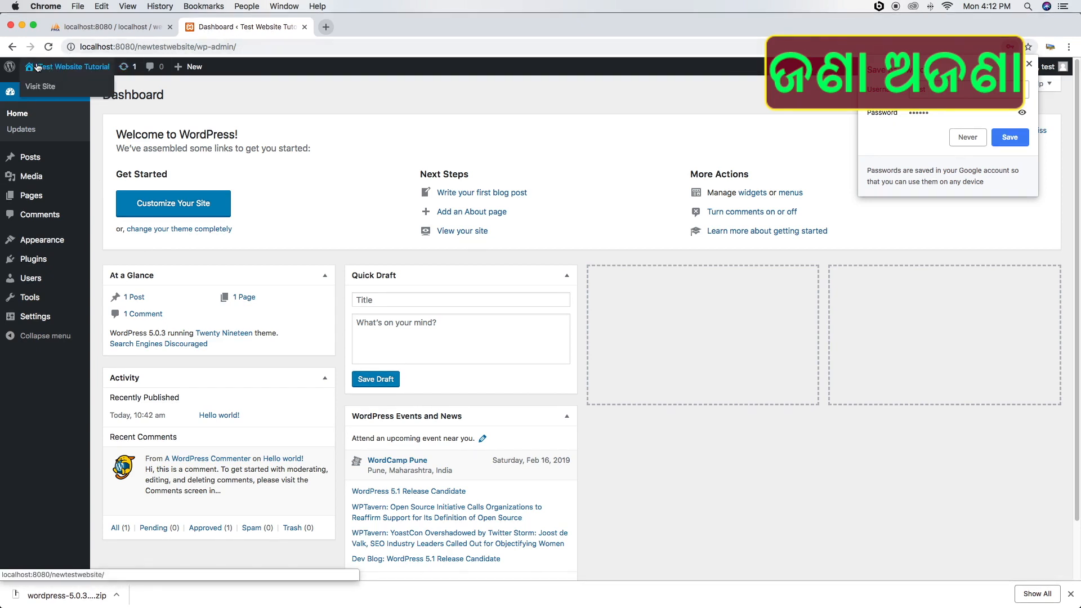
pyautogui.moveTo(67, 70)
pyautogui.rightClick(73, 69)
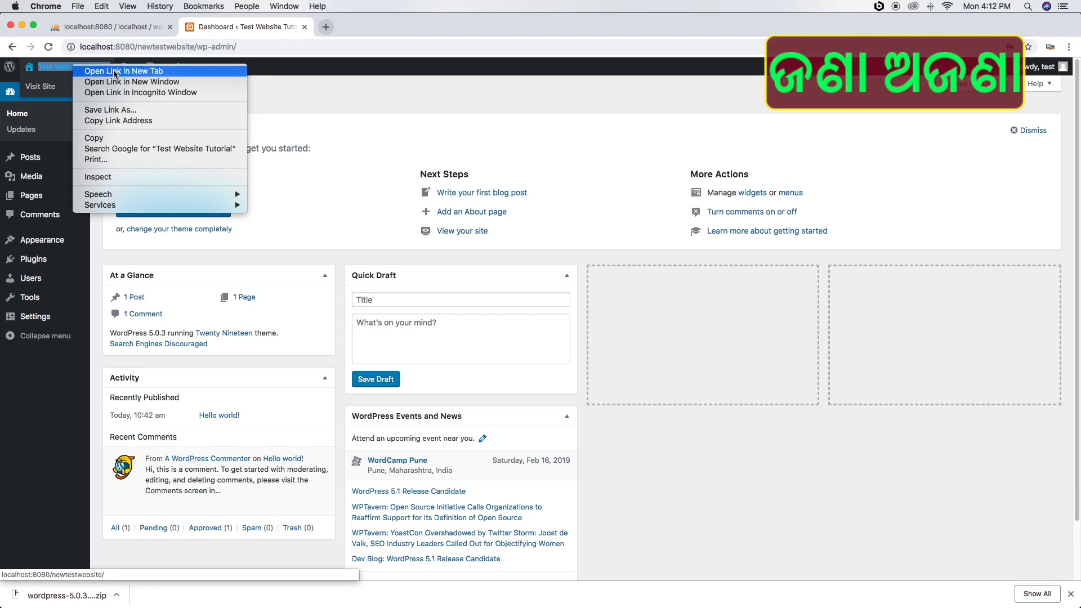
pyautogui.click(309, 82)
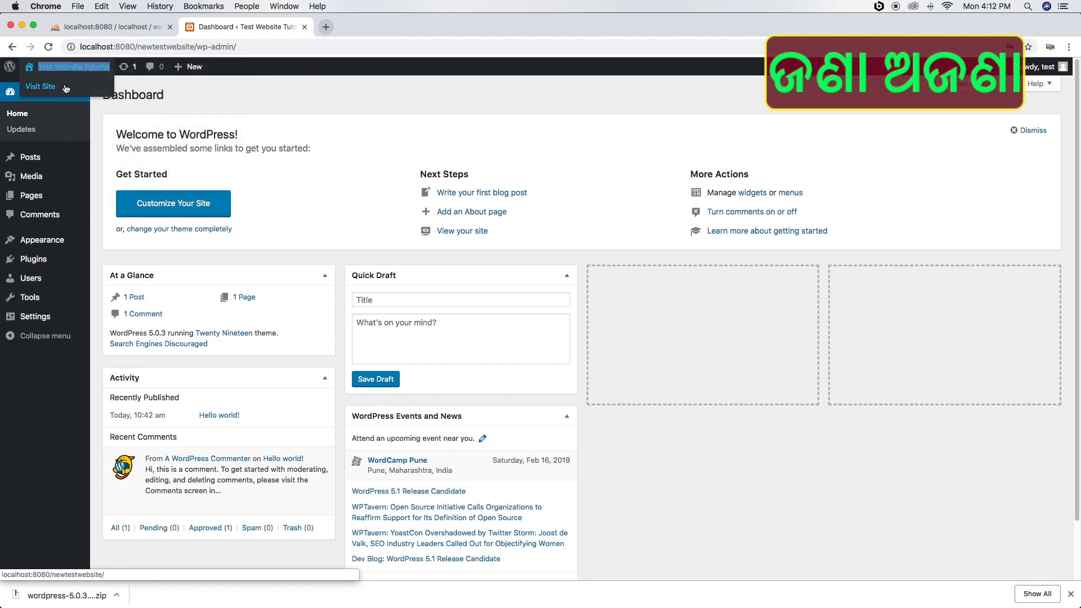
pyautogui.click(254, 94)
pyautogui.moveTo(52, 73)
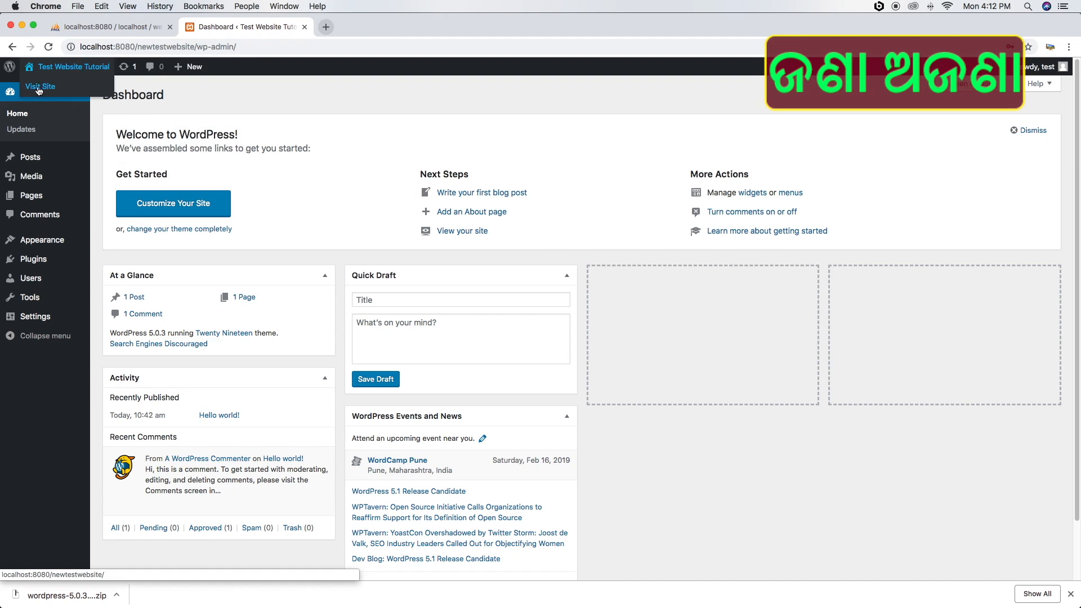
# View and scroll the site's public front page, then log out via the Howdy menu
pyautogui.click(45, 88)
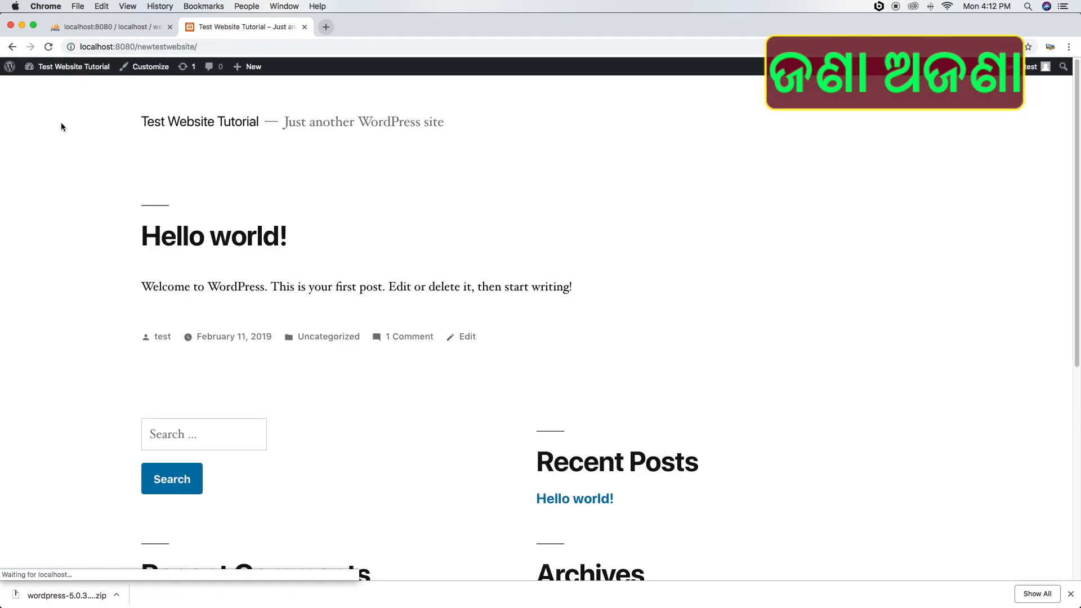
pyautogui.scroll(-10, 221, 263)
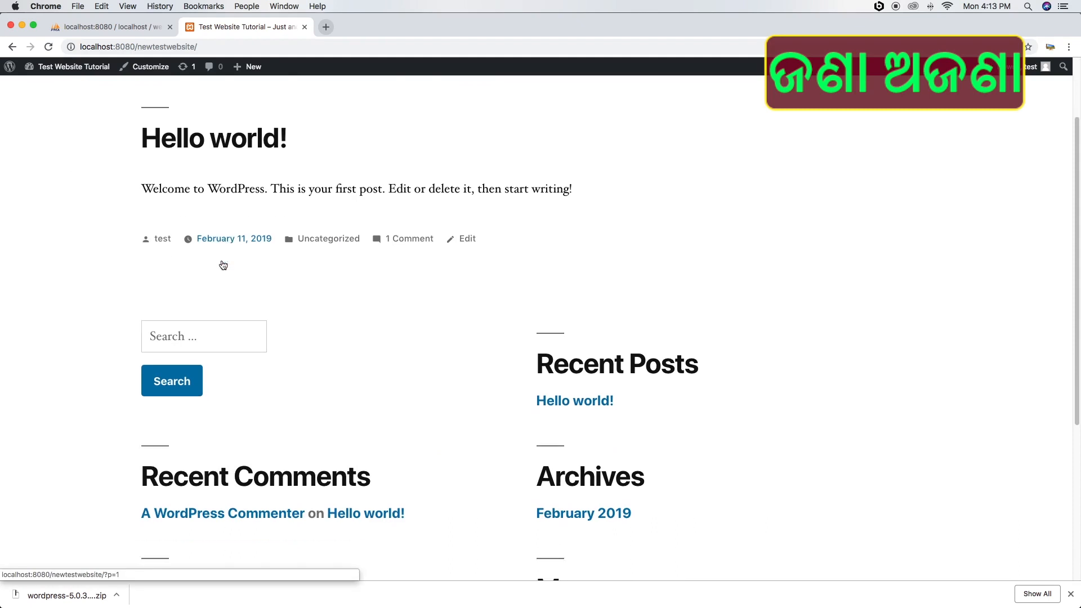
pyautogui.scroll(10, 223, 265)
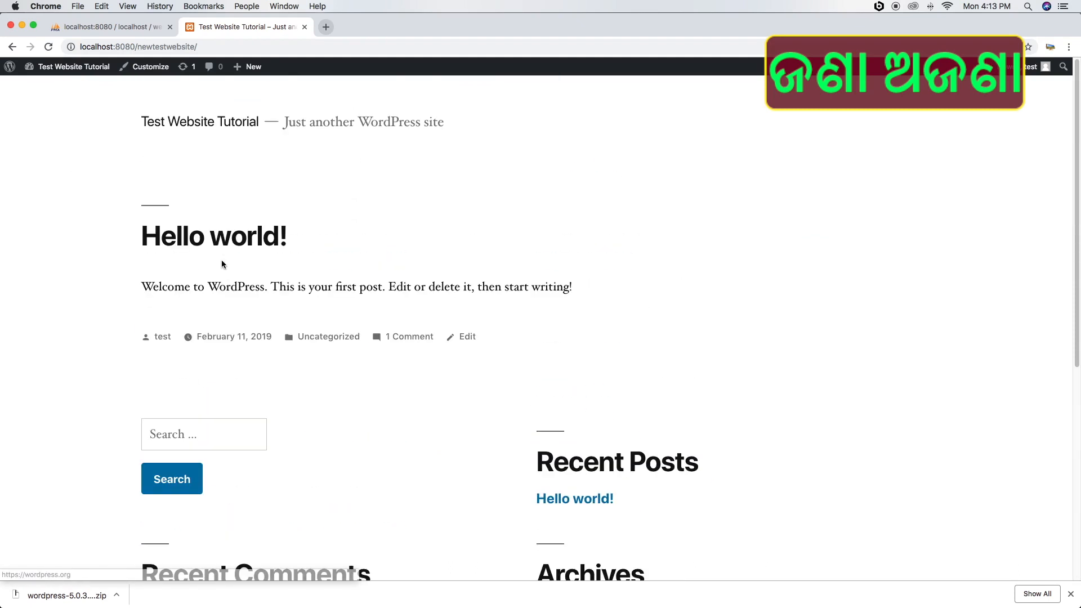
pyautogui.scroll(-10, 222, 263)
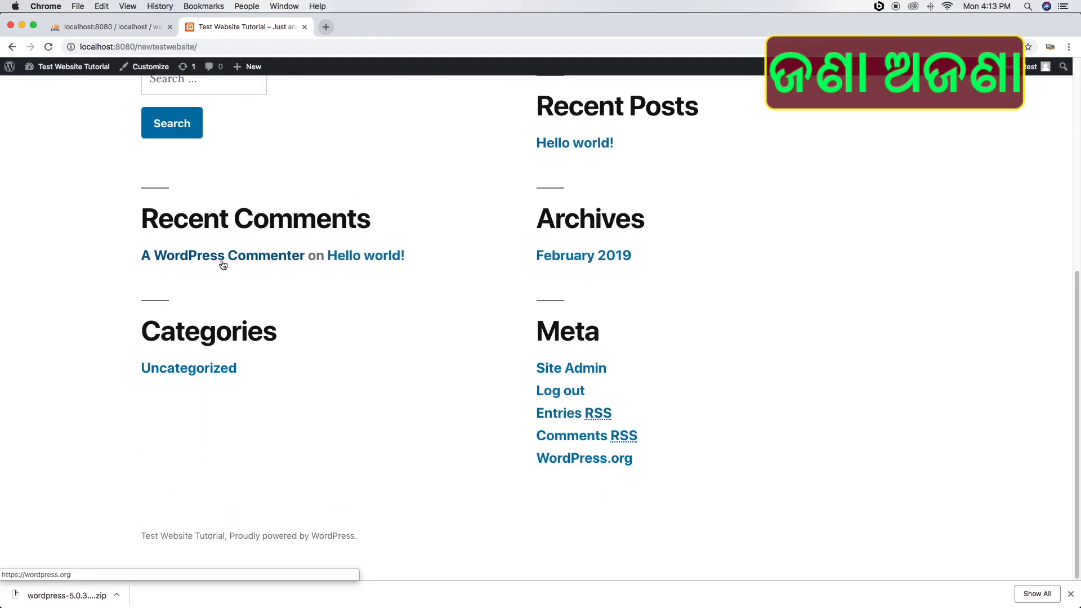
pyautogui.moveTo(1043, 75)
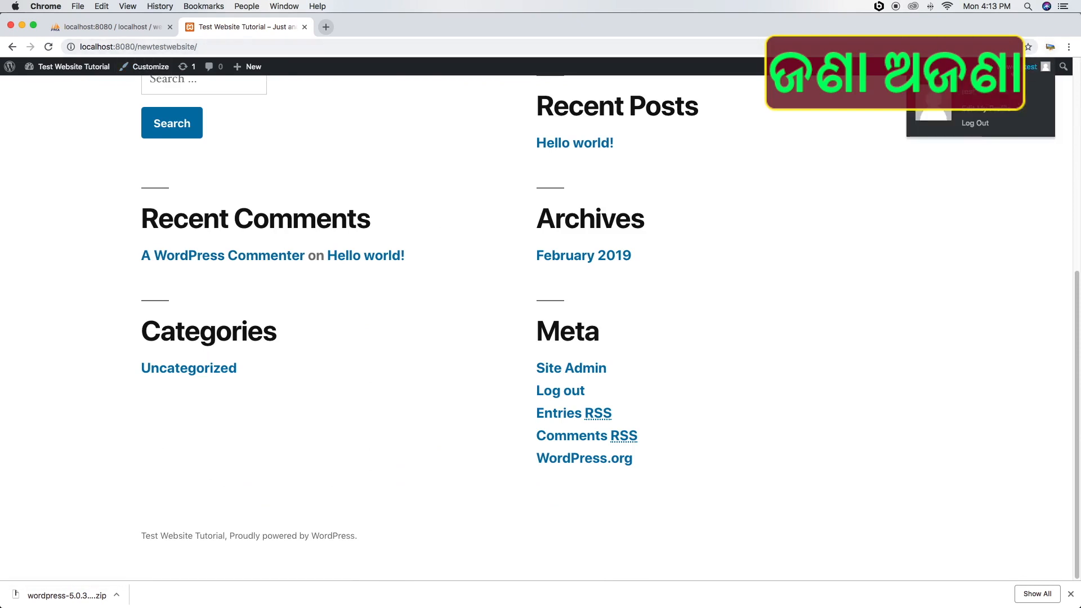
pyautogui.click(976, 125)
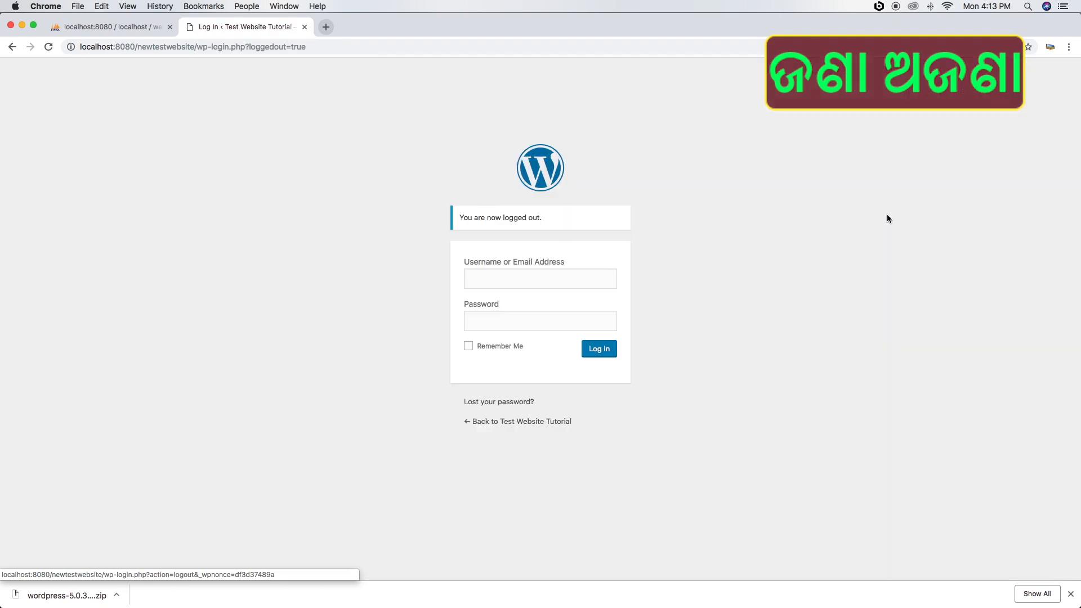
# Go to localhost:8080/newtestwebsite using the address bar's autocomplete suggestion
pyautogui.click(256, 51)
pyautogui.write('local')
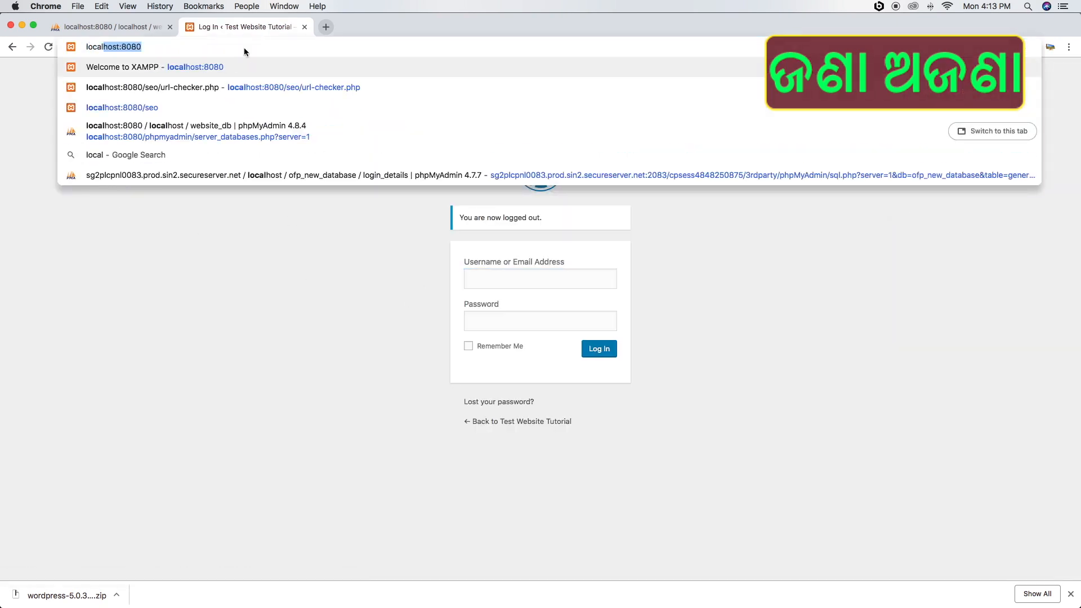
pyautogui.write('host:')
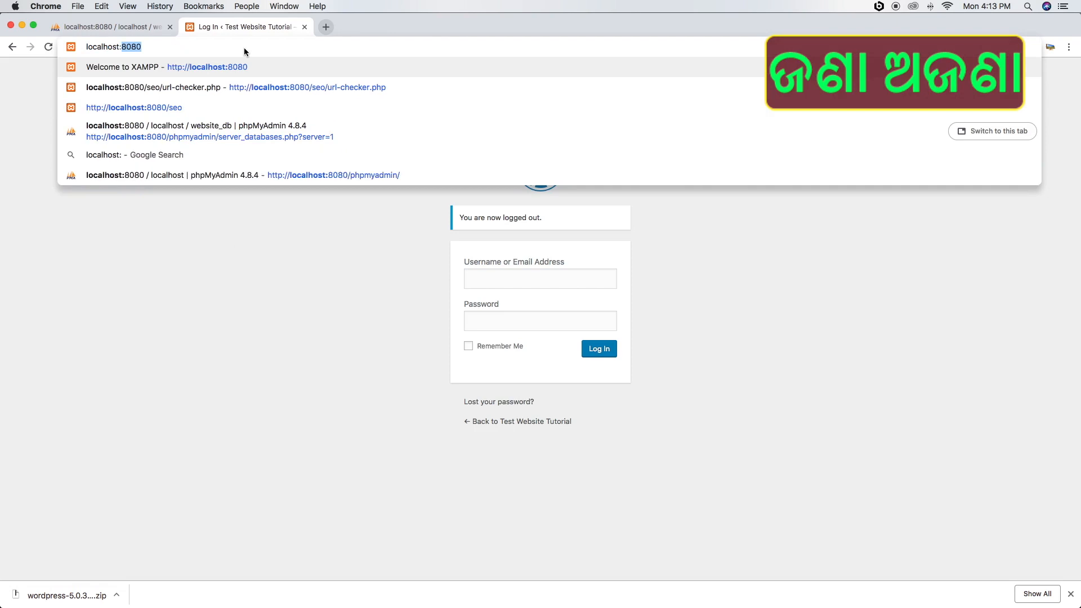
pyautogui.write('8080/')
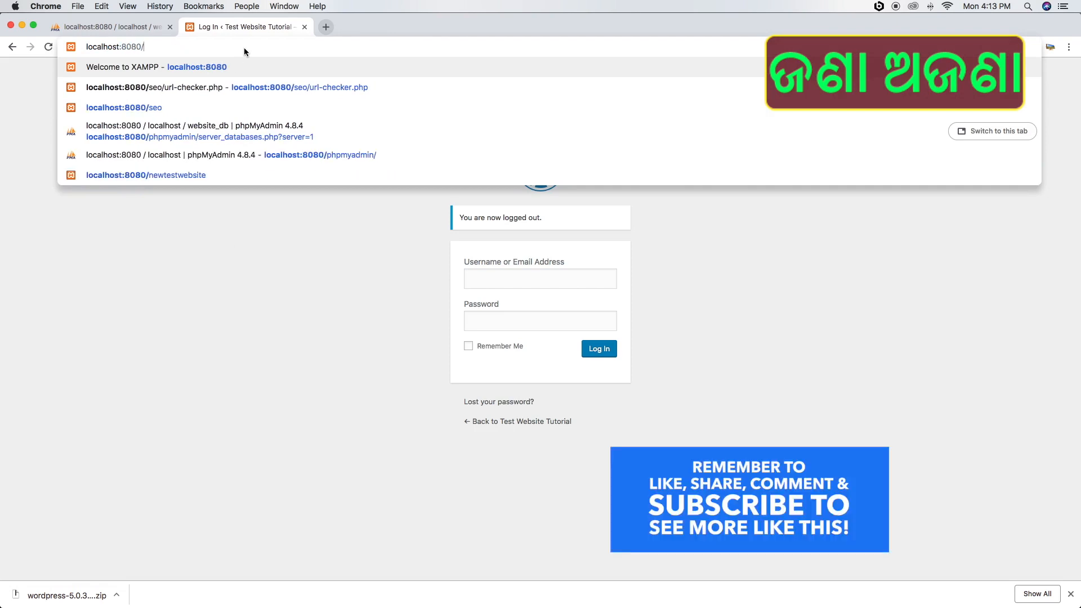
pyautogui.write('new')
pyautogui.press('Down')
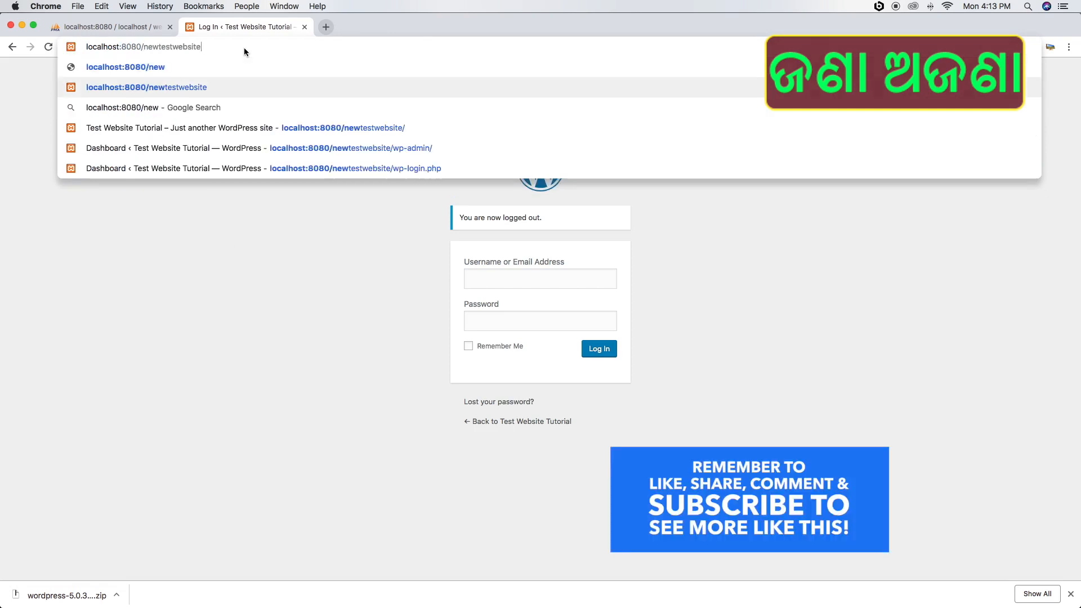
pyautogui.press('Return')
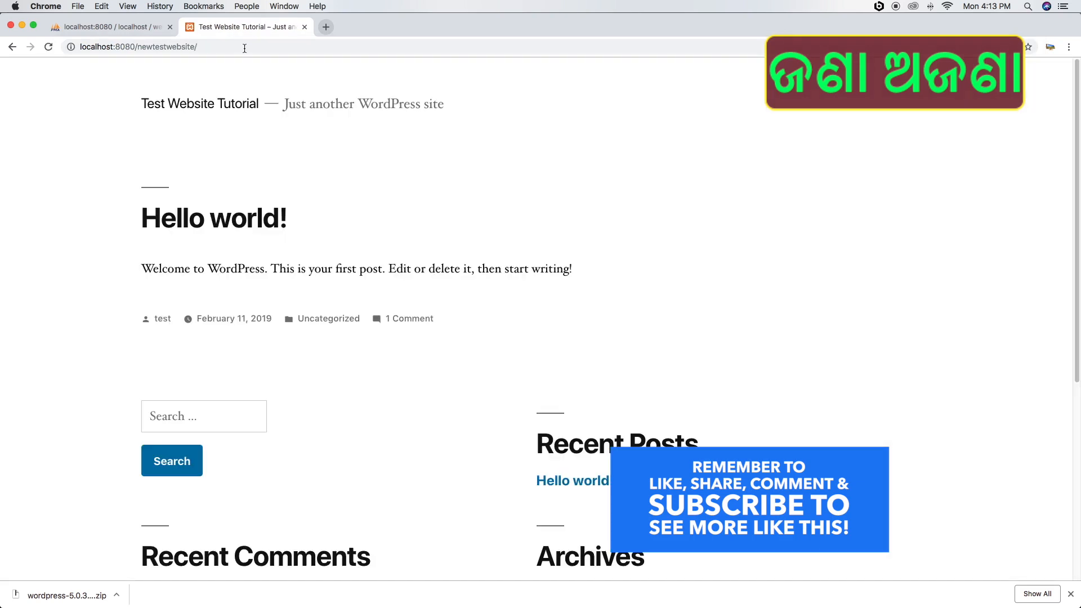
pyautogui.scroll(-6, 251, 237)
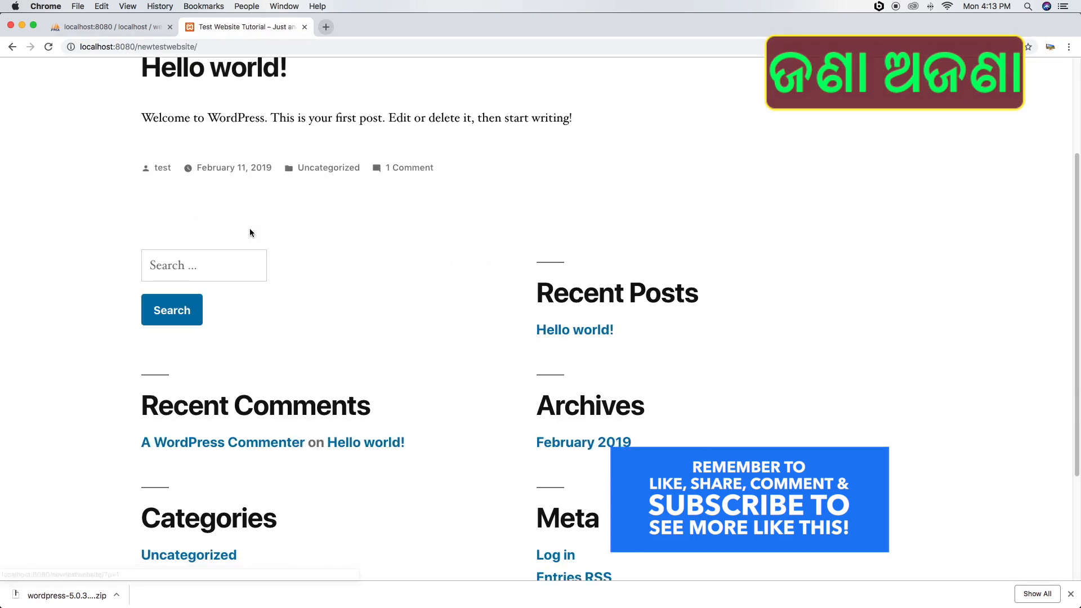
pyautogui.scroll(6, 251, 229)
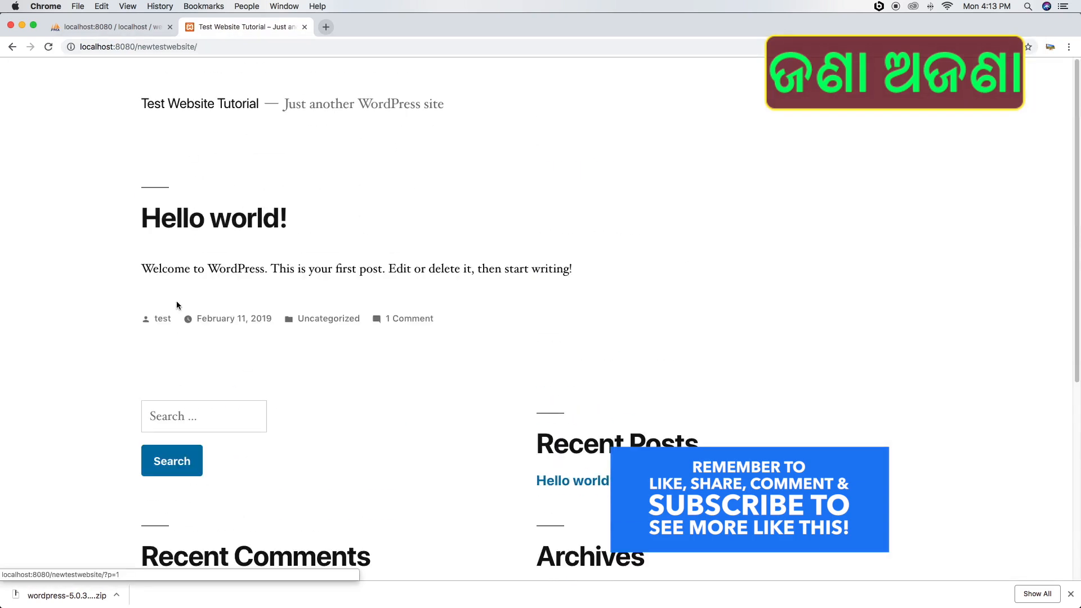
pyautogui.scroll(-6, 559, 294)
pyautogui.scroll(6, 395, 238)
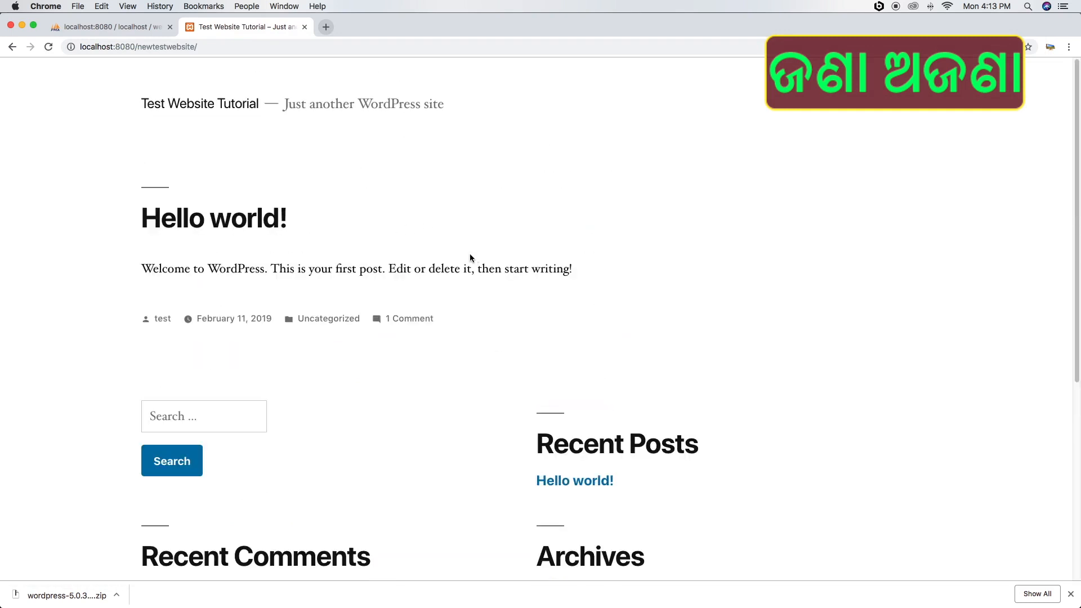
pyautogui.scroll(-3, 465, 256)
pyautogui.scroll(-3, 464, 254)
pyautogui.scroll(6, 463, 271)
pyautogui.scroll(-5, 417, 260)
pyautogui.scroll(5, 428, 285)
pyautogui.scroll(-5, 459, 262)
pyautogui.scroll(5, 408, 359)
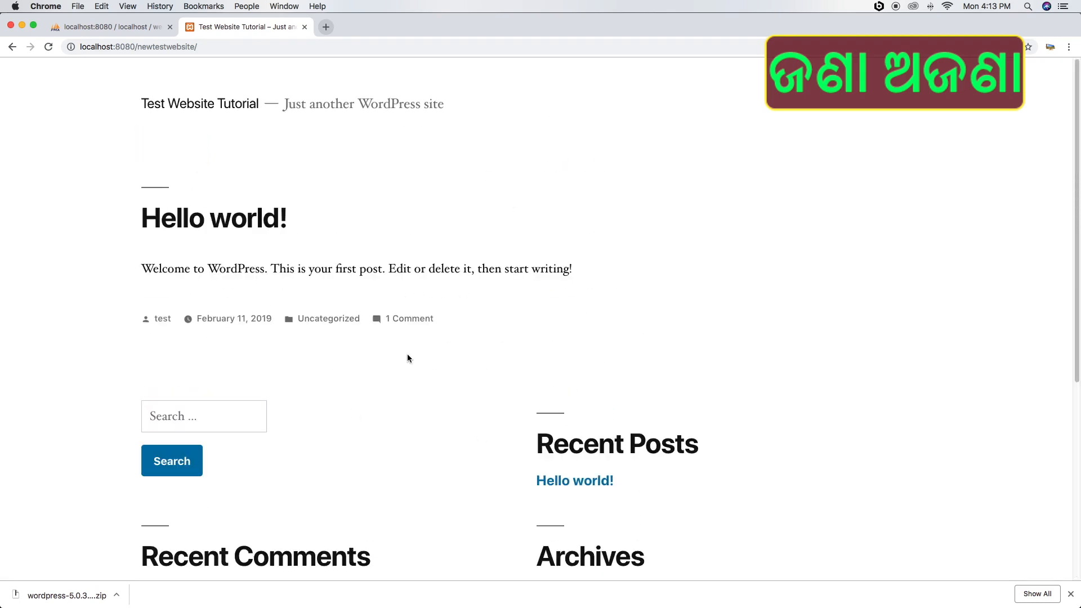